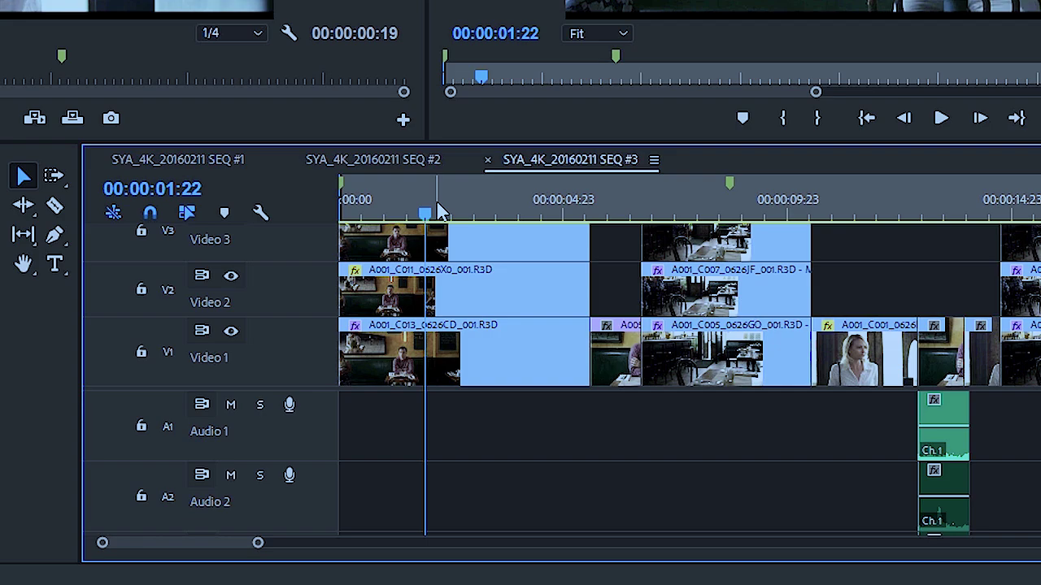
Mark the sequence range to export, from an In point at 00:00:01:22 to an Out point at 00:00:09:21.
click(782, 201)
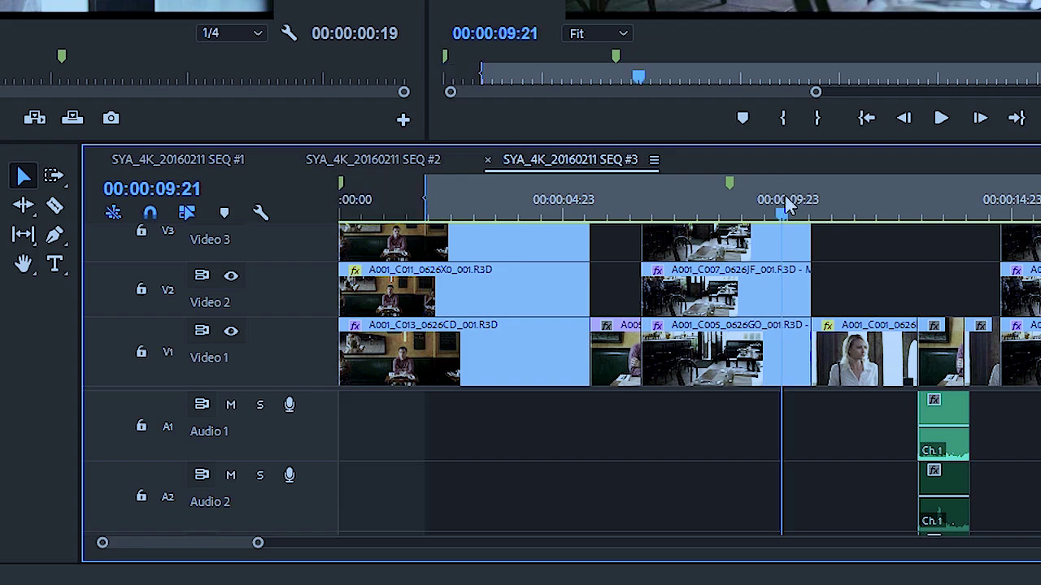
key(o)
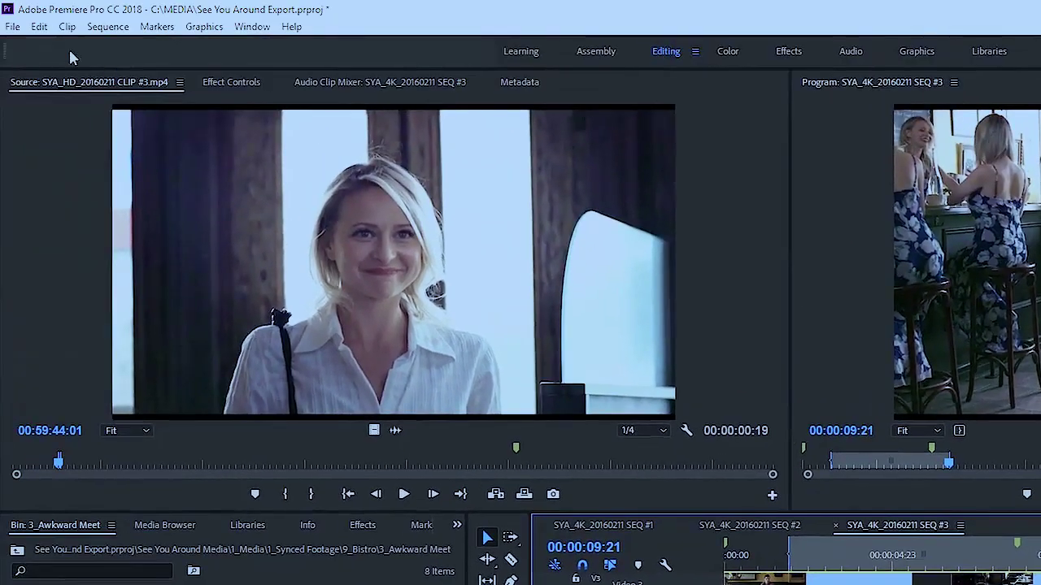
Review the media export settings for the marked range and close them without exporting.
click(13, 26)
mouse_move(230, 523)
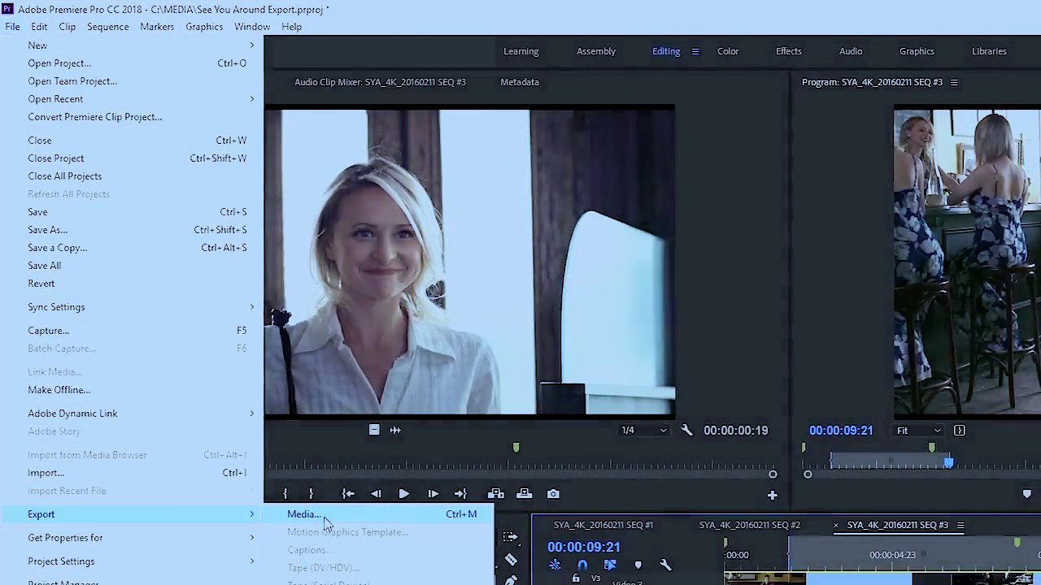
click(326, 518)
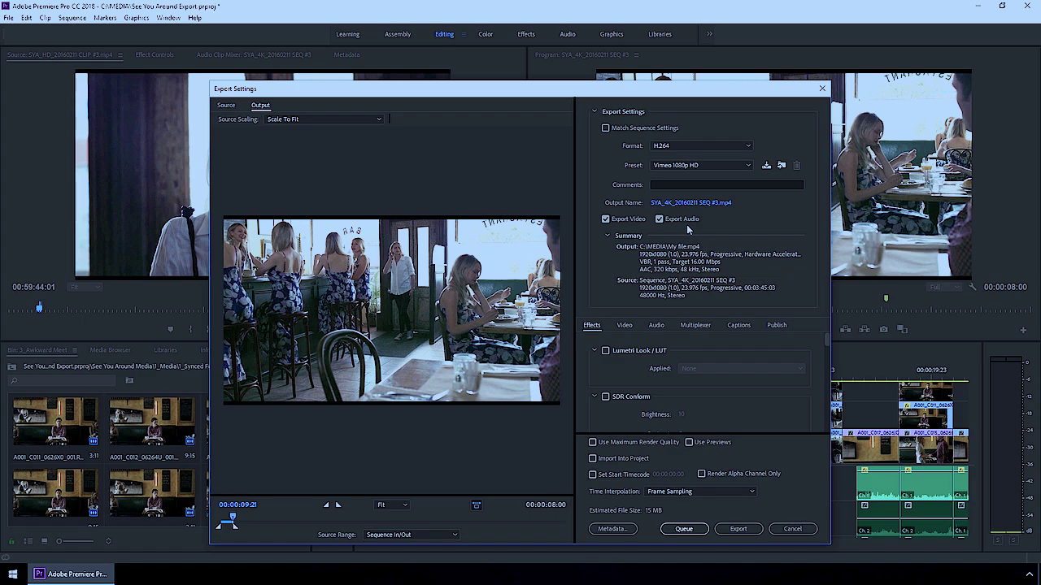
click(792, 529)
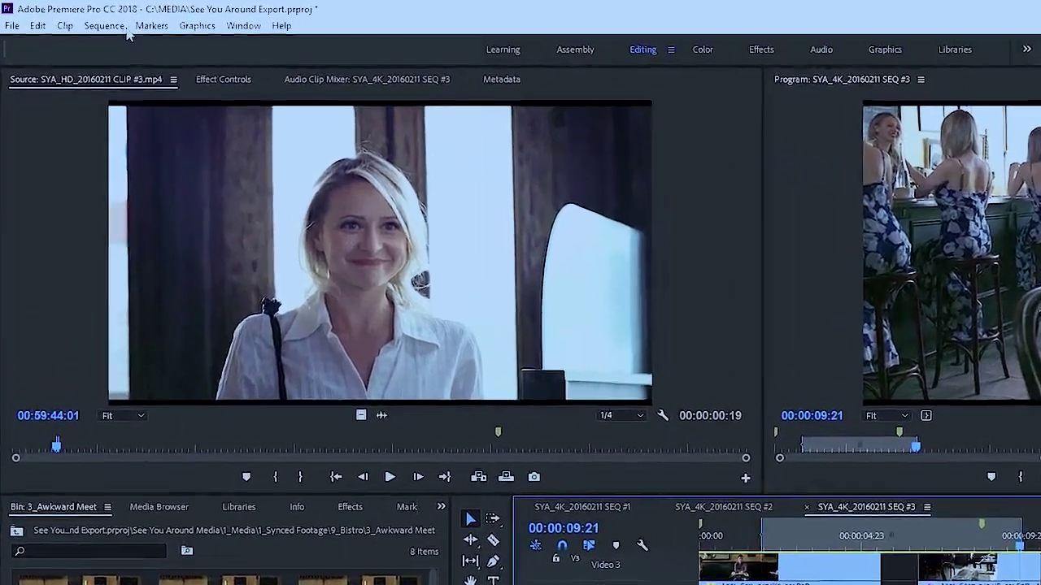
Check the sequence settings for frame size, frame rate and audio, leaving them as they are.
click(71, 17)
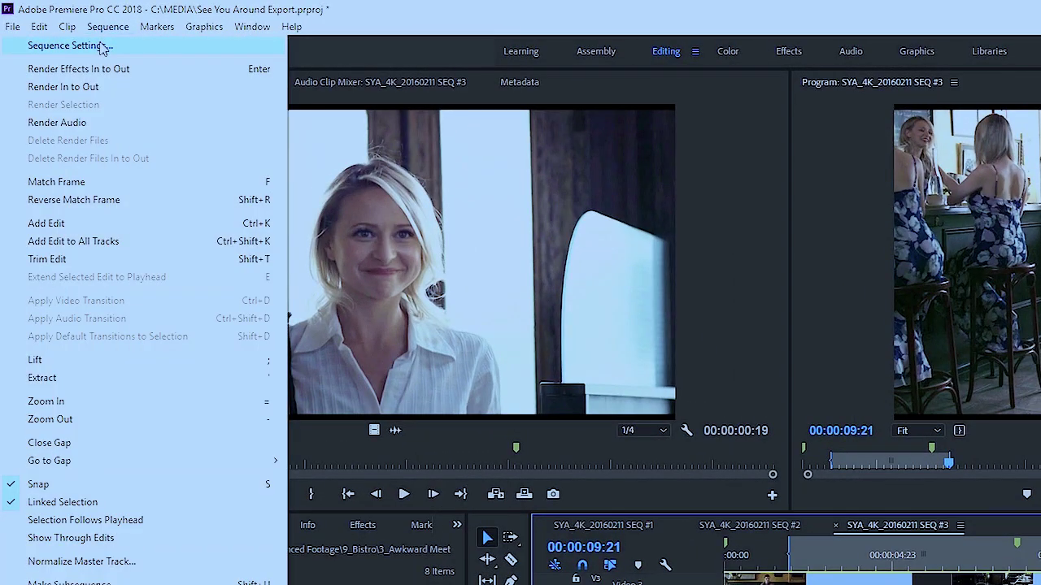
click(102, 49)
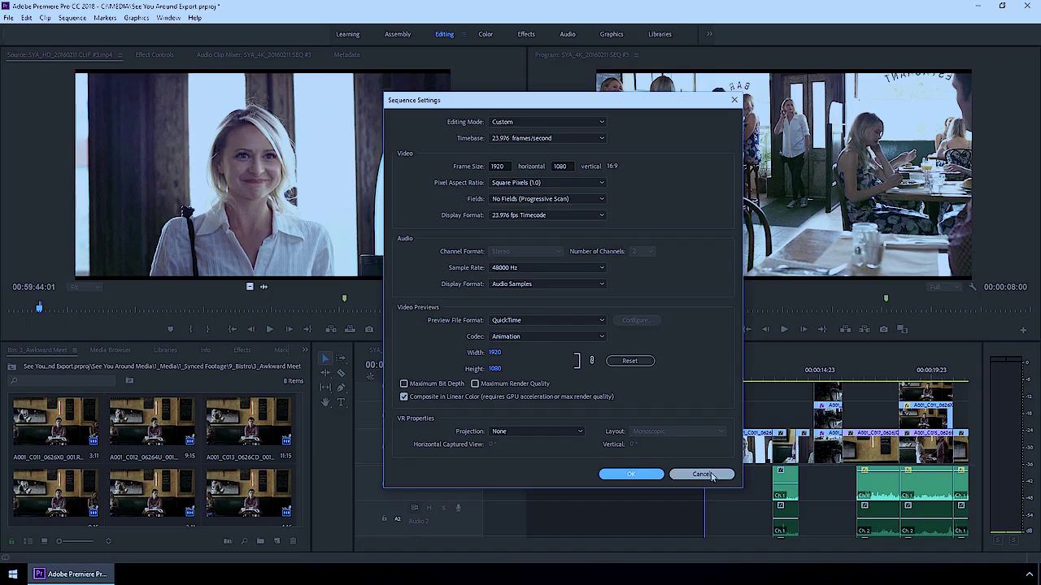
click(744, 573)
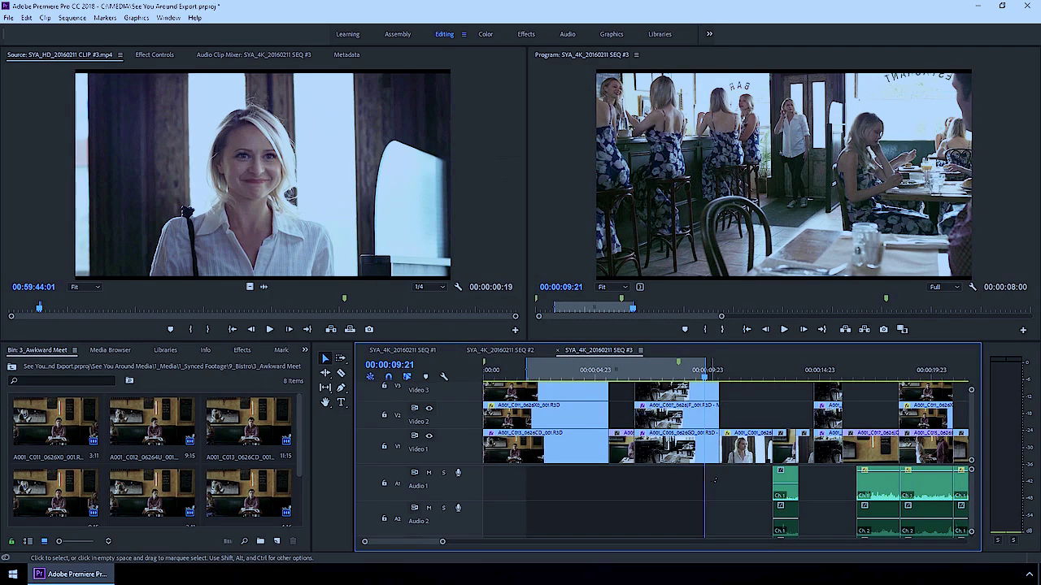
Open the media export settings for the sequence and turn off Match Sequence Settings.
click(9, 18)
mouse_move(138, 346)
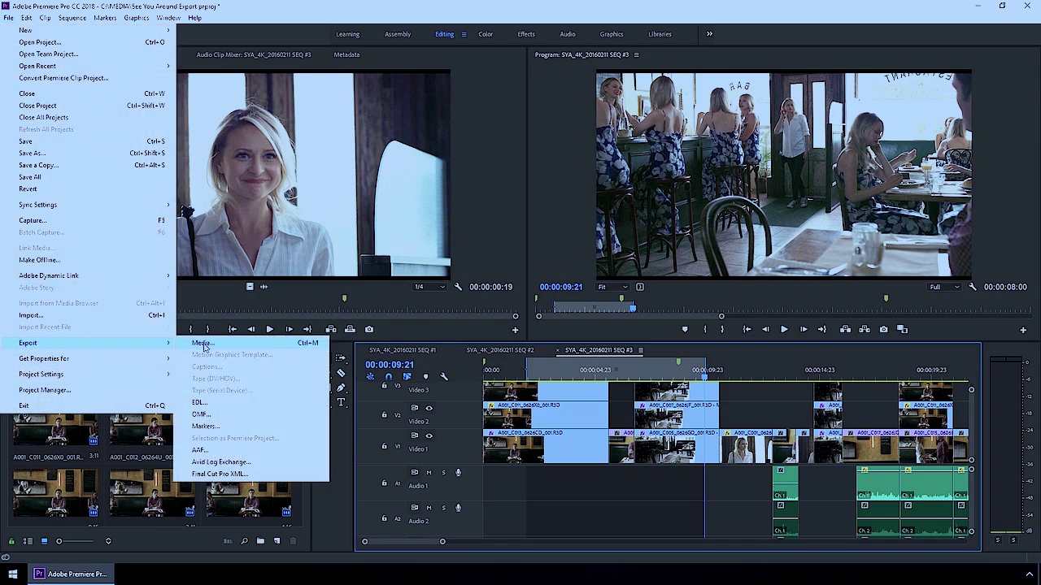
click(202, 344)
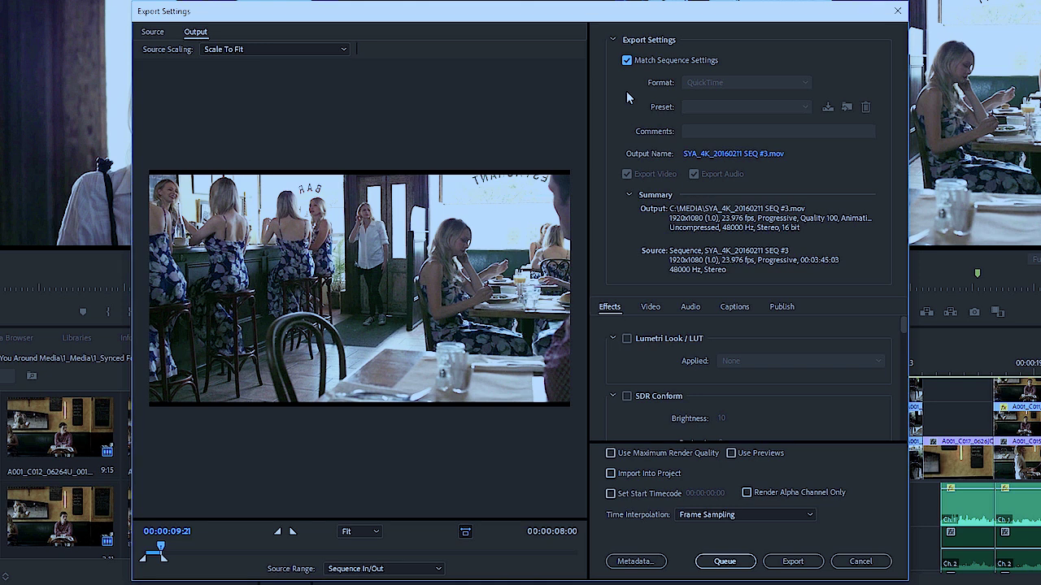
click(627, 60)
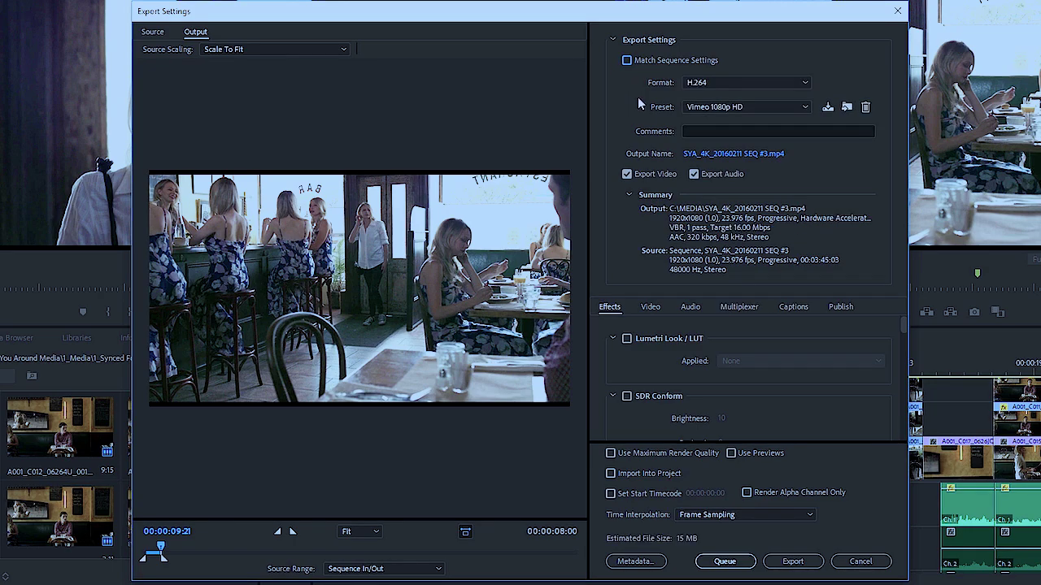
Set the export format to H.264 and choose the YouTube 1080p HD preset.
click(697, 85)
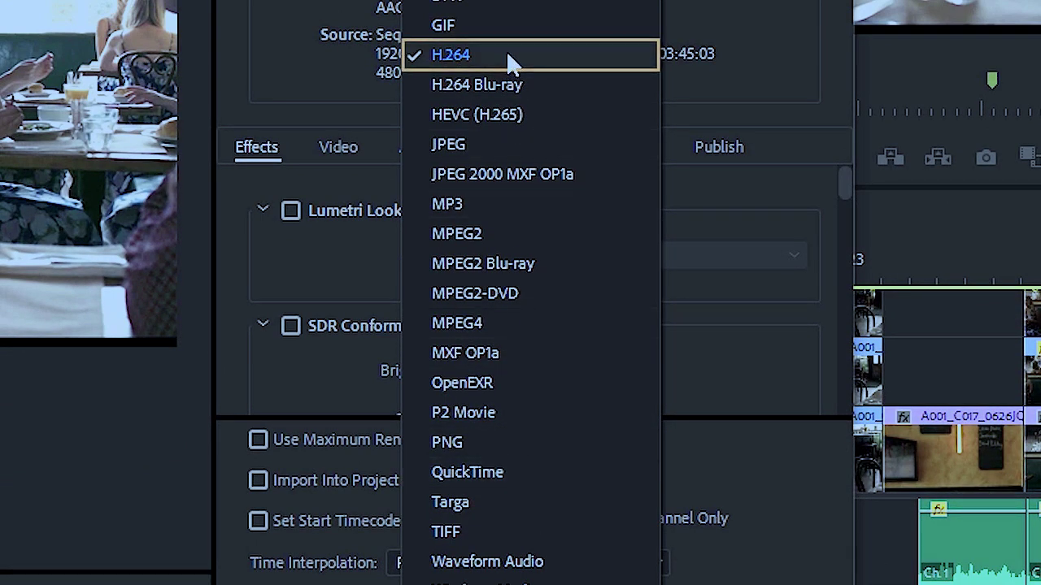
key(q)
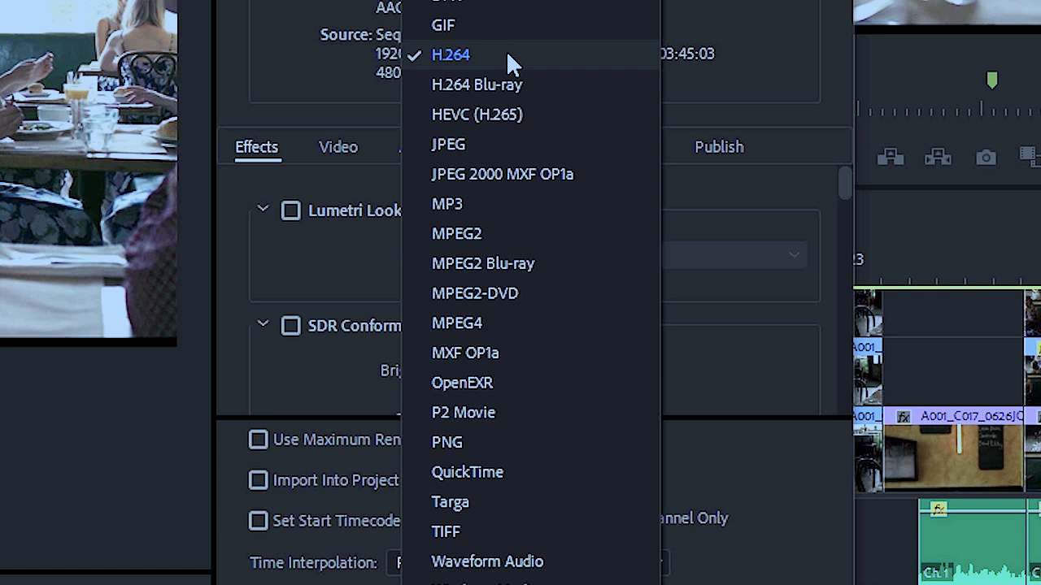
key(h)
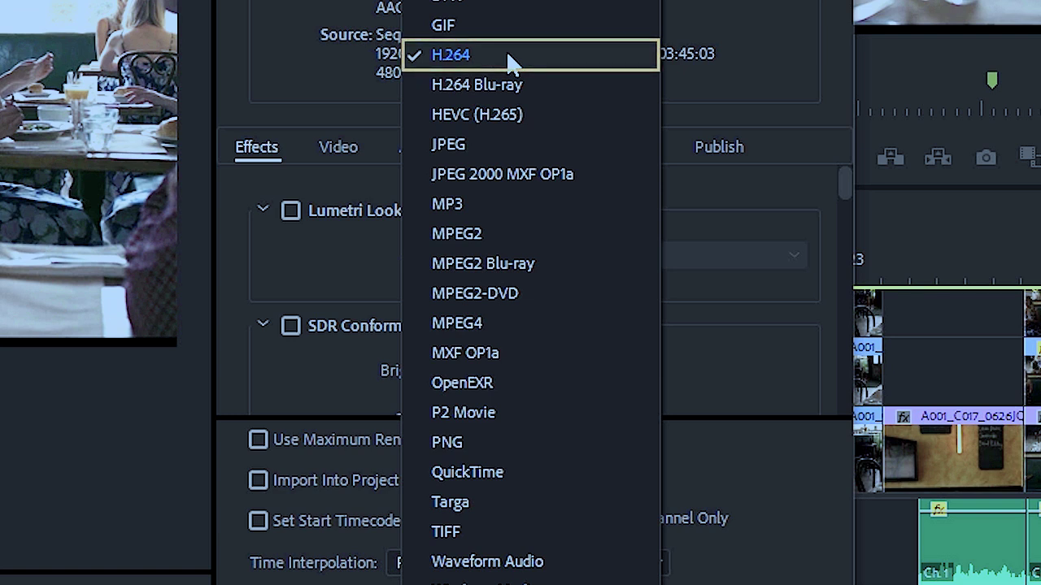
click(506, 50)
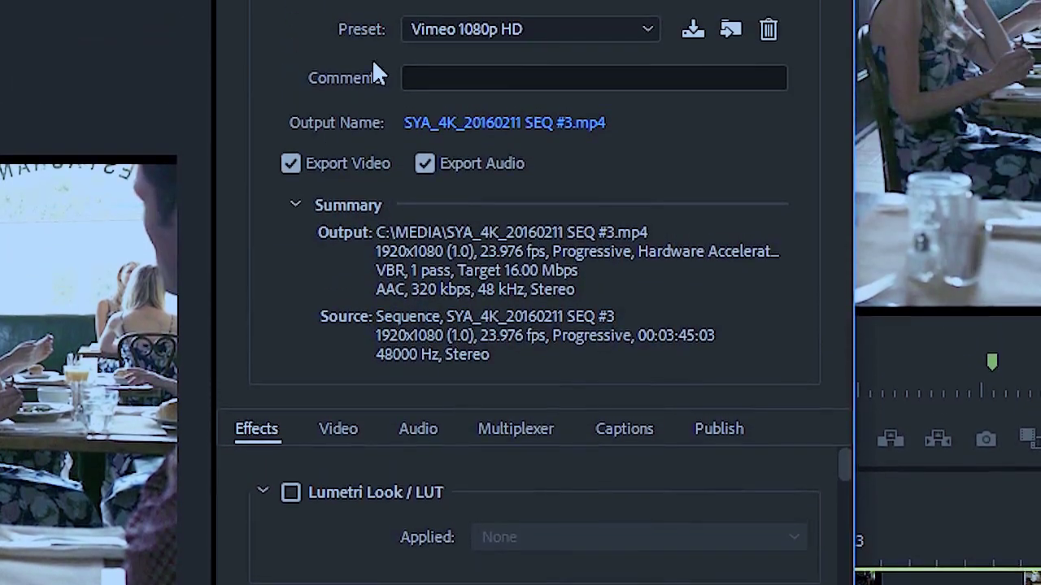
click(550, 33)
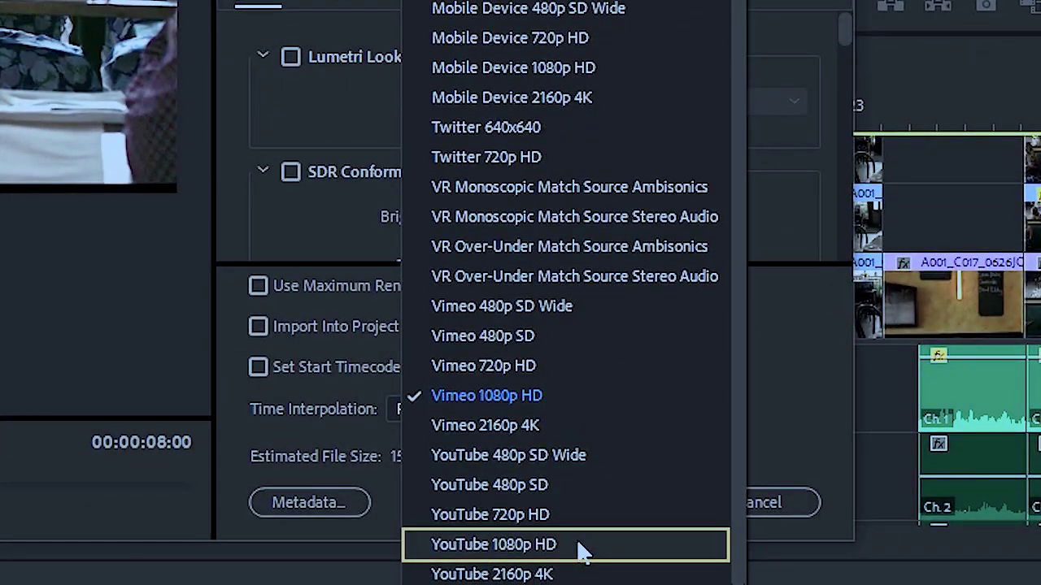
click(581, 550)
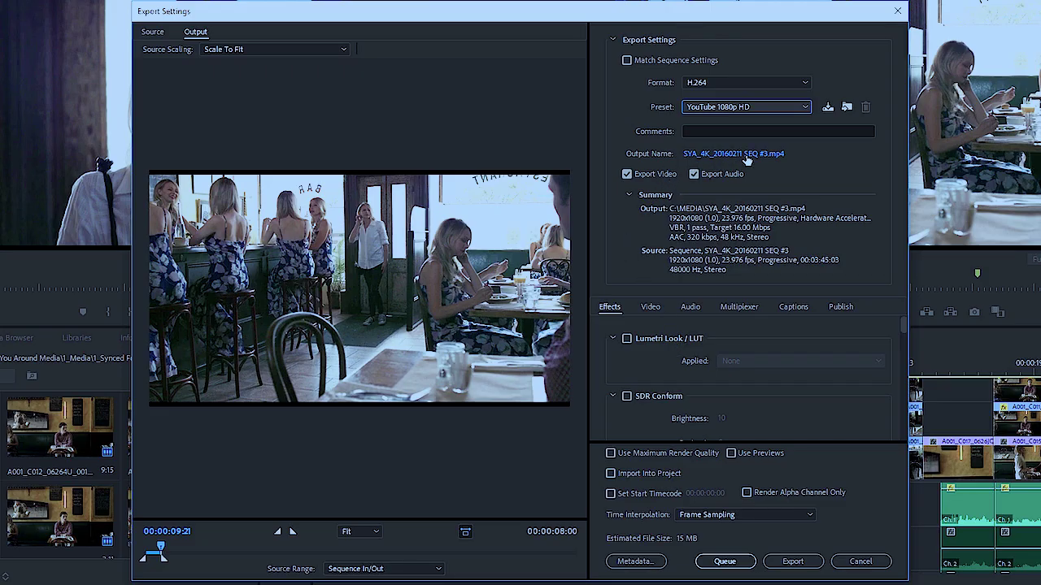
Name the output file Final Output and set its destination to the MEDIA folder.
click(723, 154)
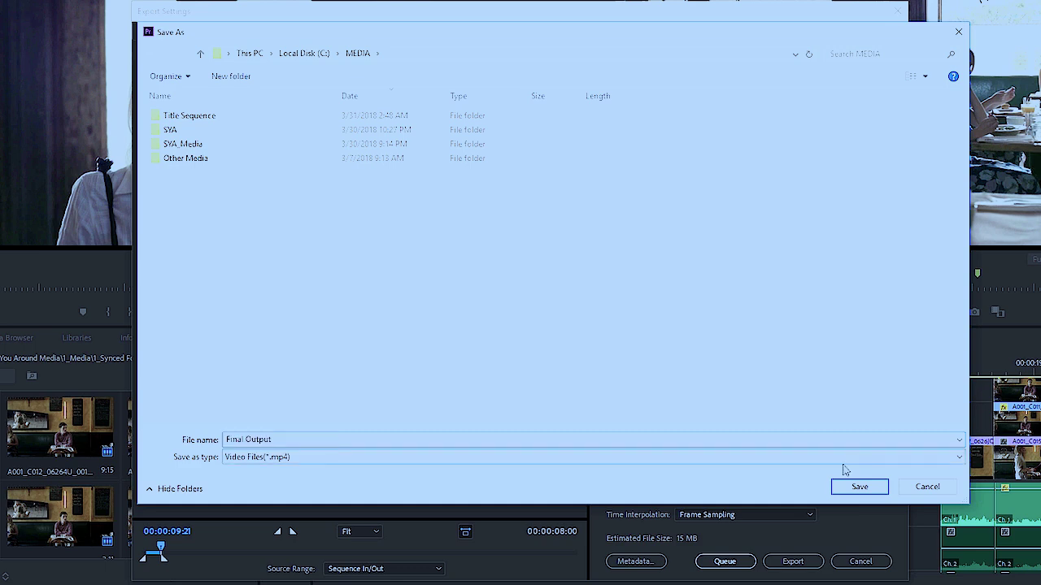
click(855, 486)
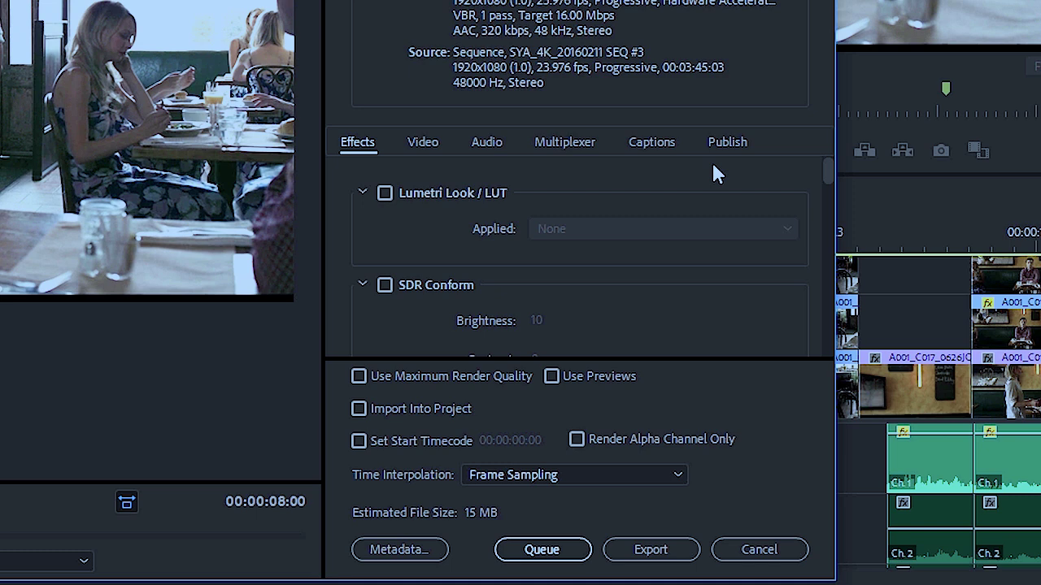
Review the export's basic video settings and encoding settings.
click(421, 138)
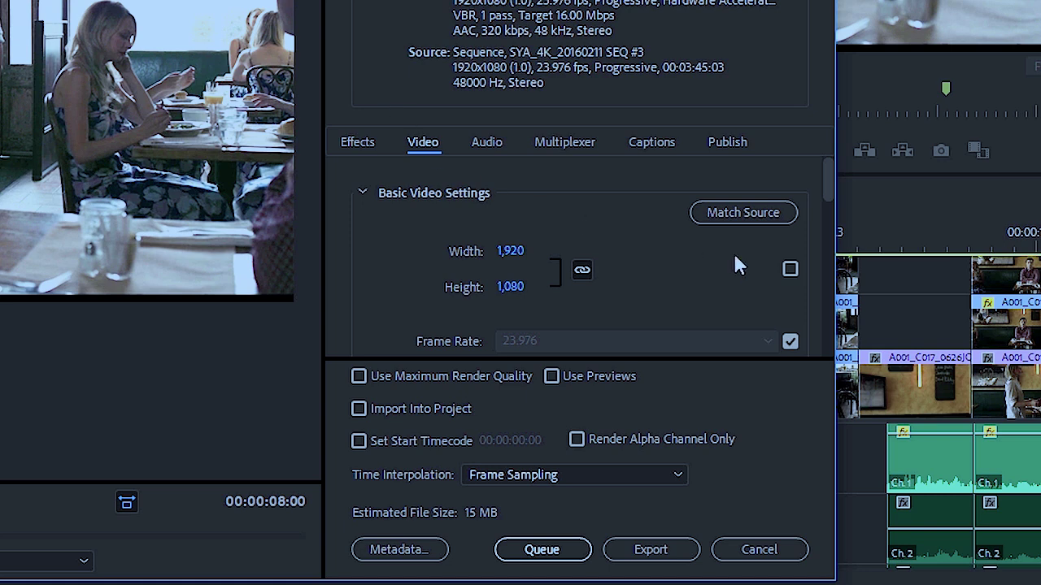
scroll(827, 208, down, 3)
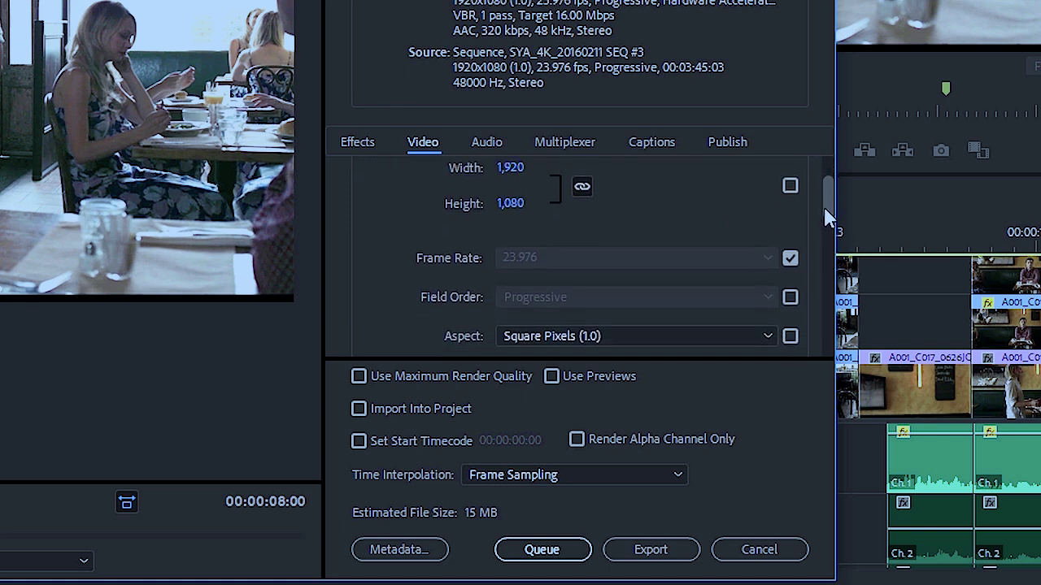
scroll(827, 212, up, 3)
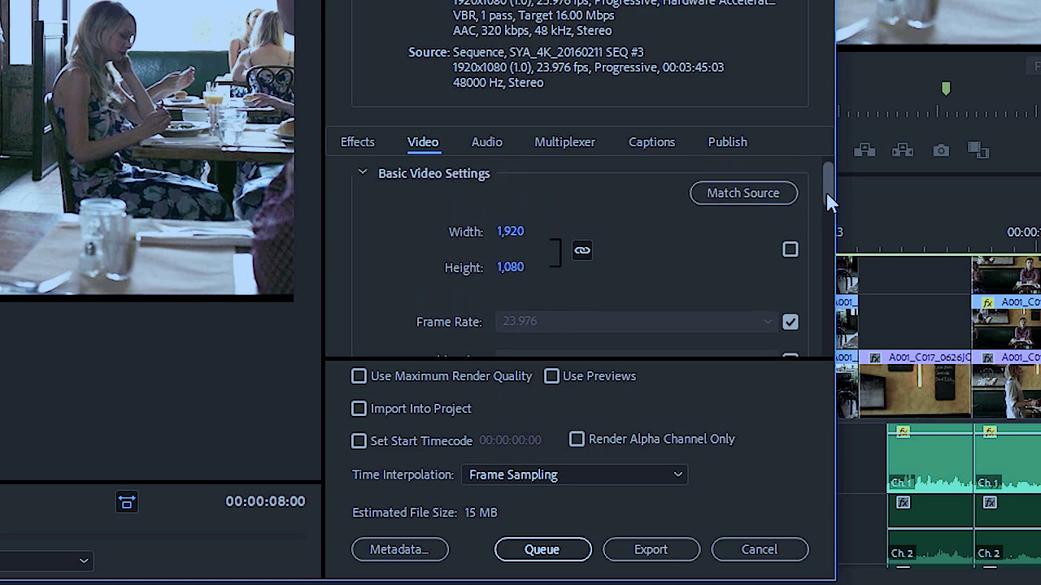
click(757, 226)
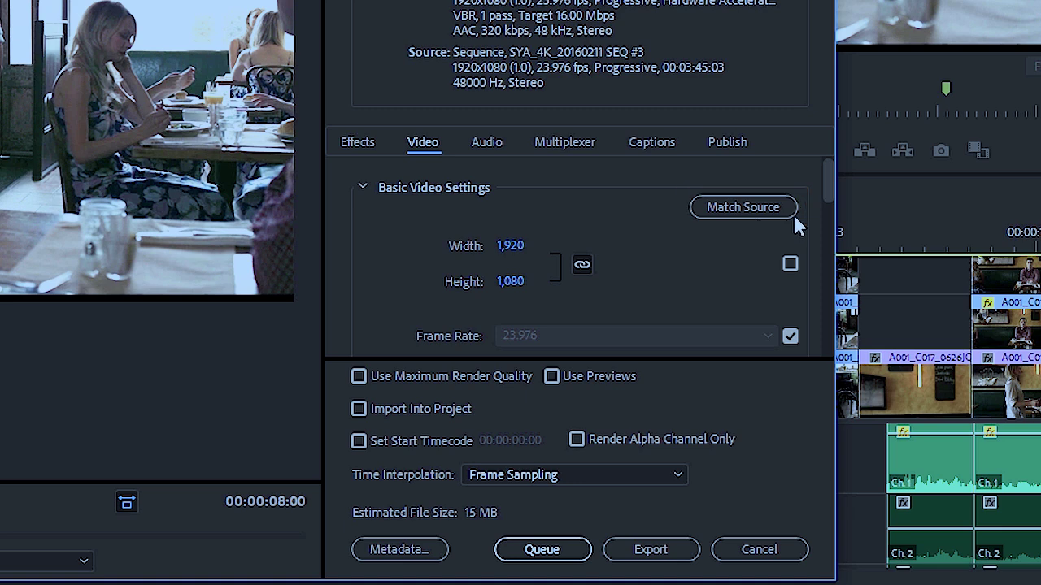
drag(826, 197, 829, 256)
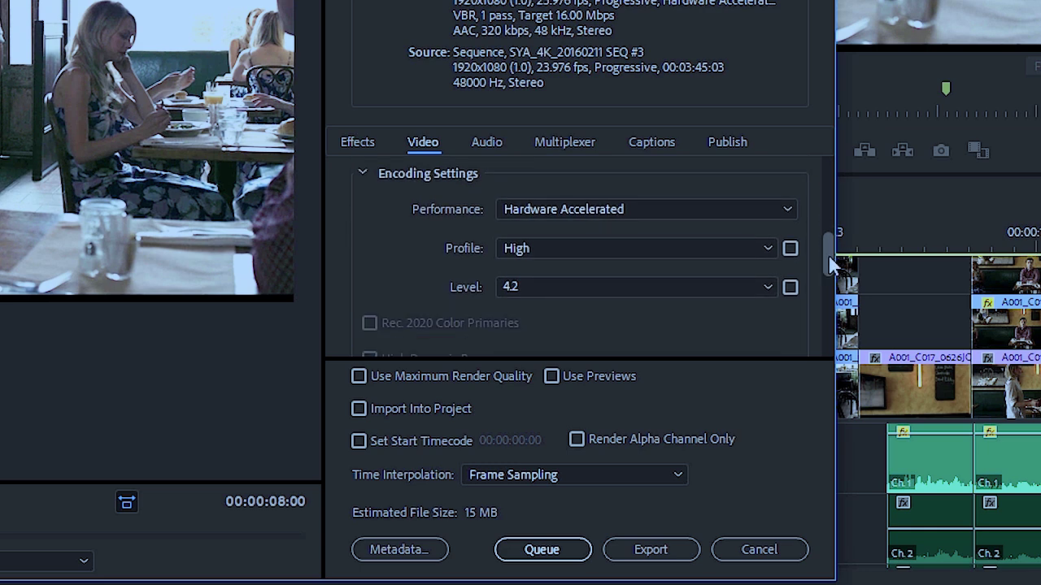
drag(831, 264, 829, 333)
Examine the export's audio, multiplexer, captions and publishing options.
click(494, 144)
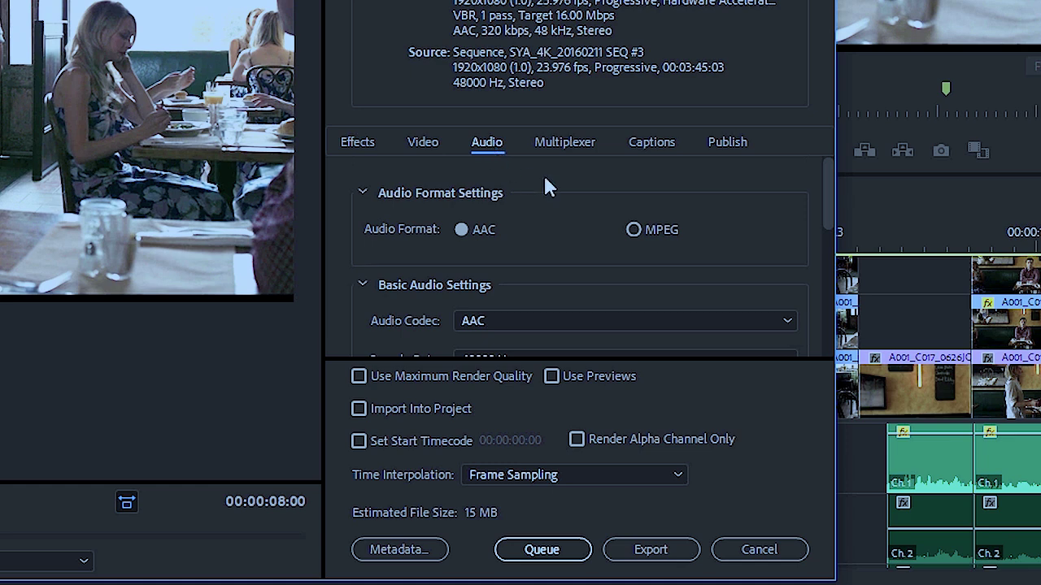
drag(828, 220, 836, 244)
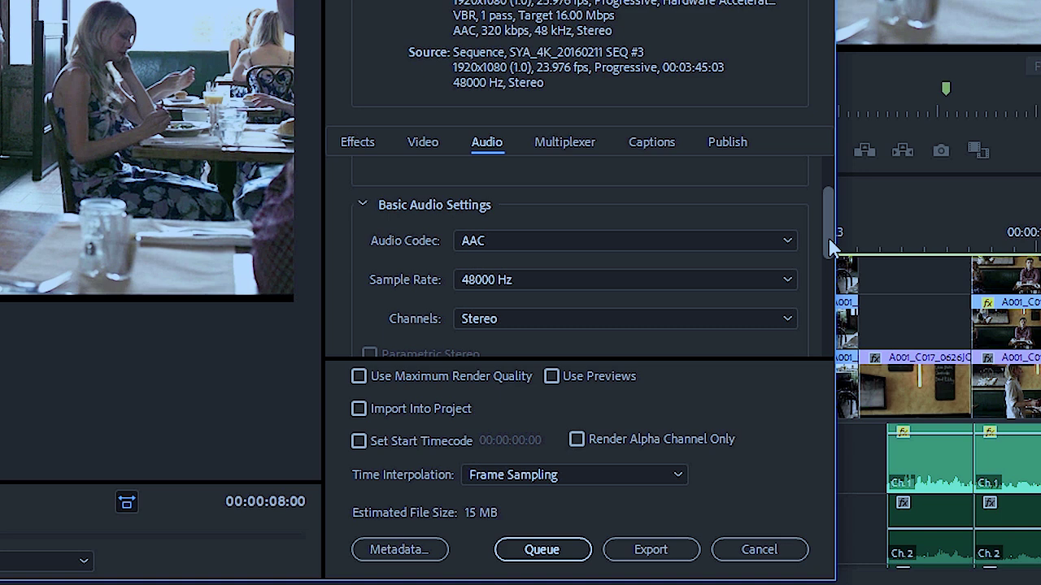
click(571, 147)
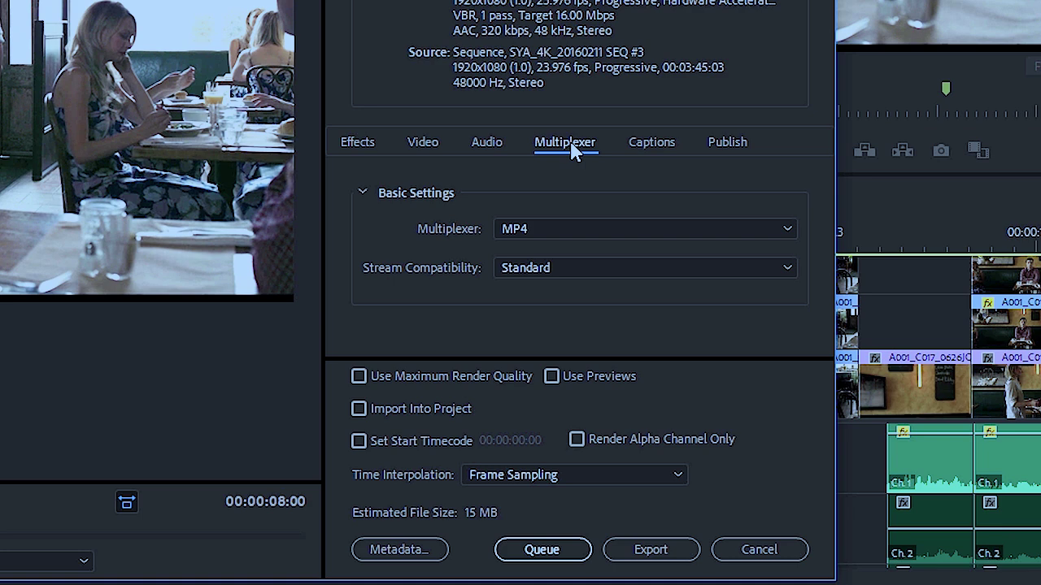
click(644, 146)
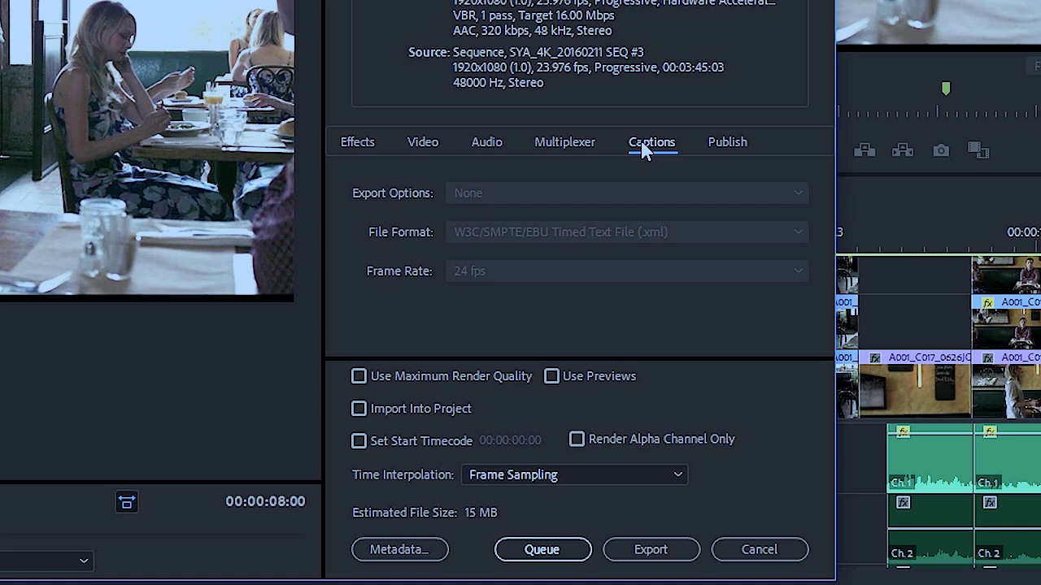
click(734, 147)
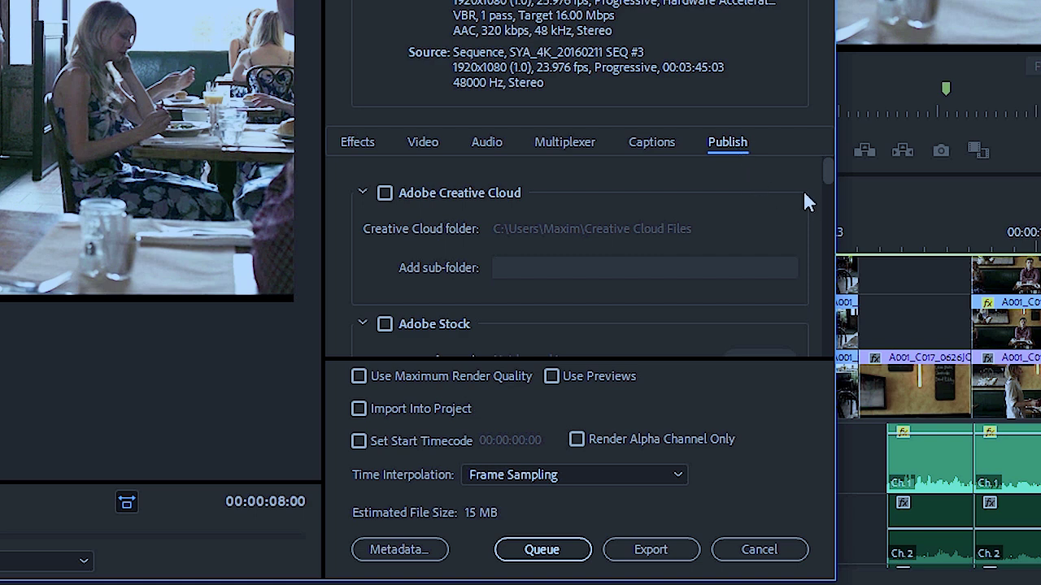
drag(825, 168, 824, 181)
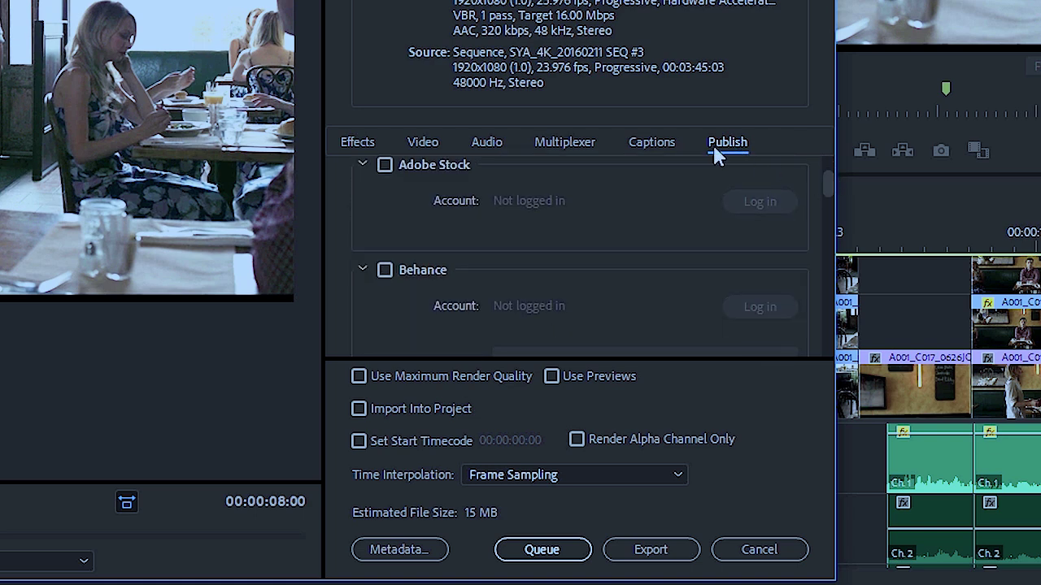
Browse the export effects and try the Video Limiter by enabling it and disabling it again.
click(361, 147)
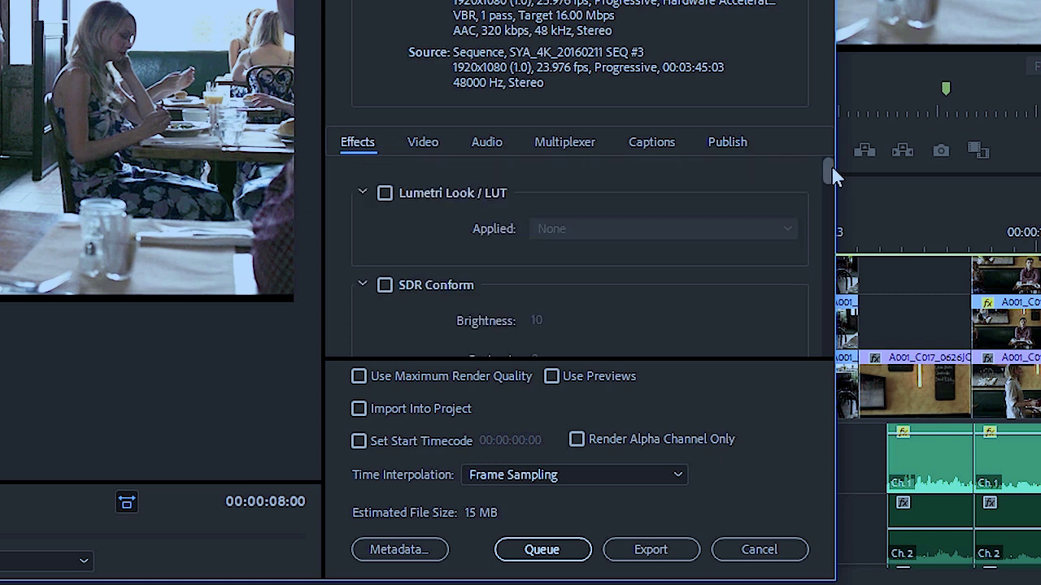
drag(829, 167, 829, 299)
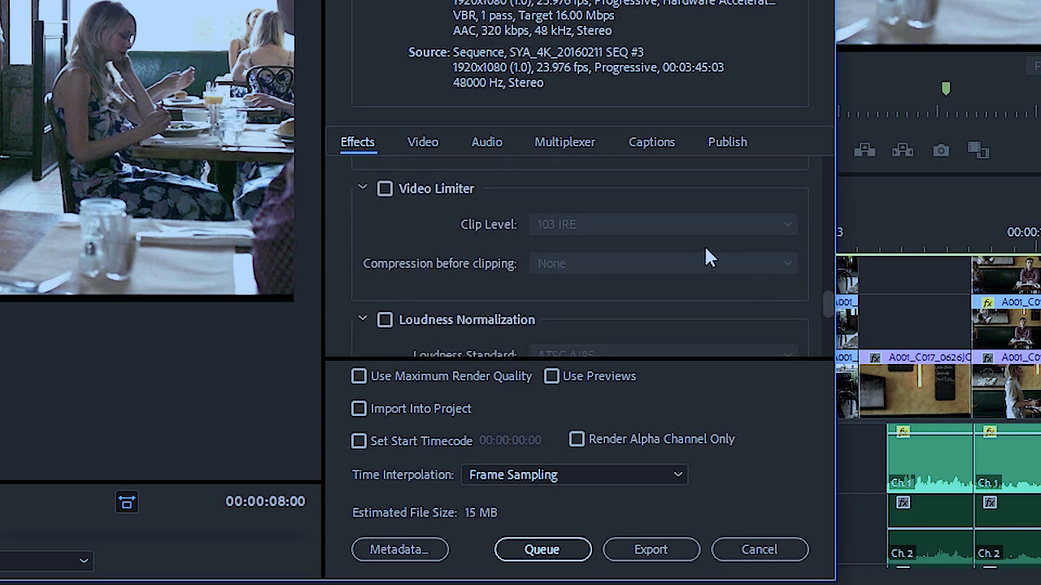
click(384, 189)
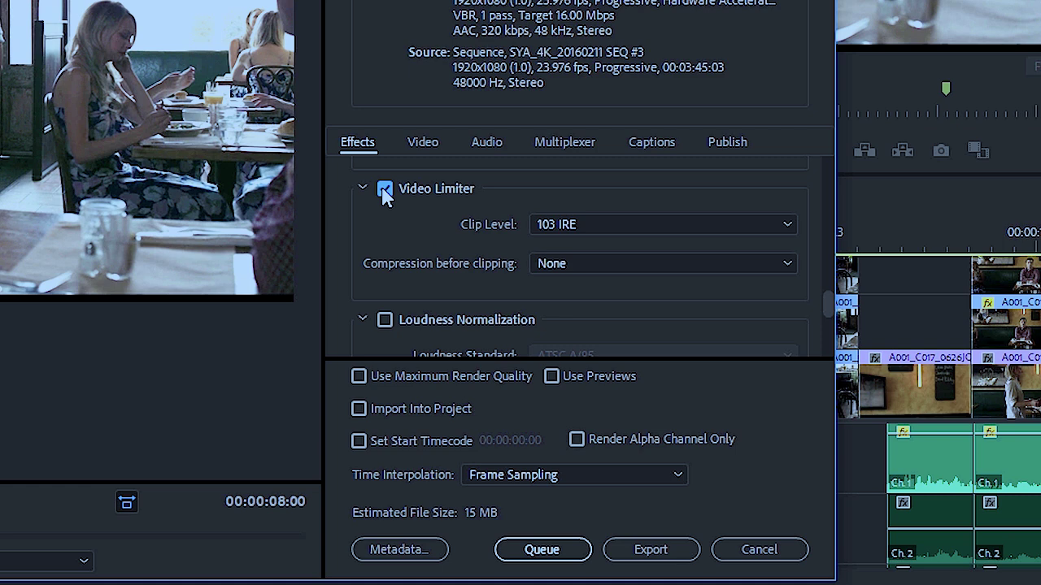
click(385, 189)
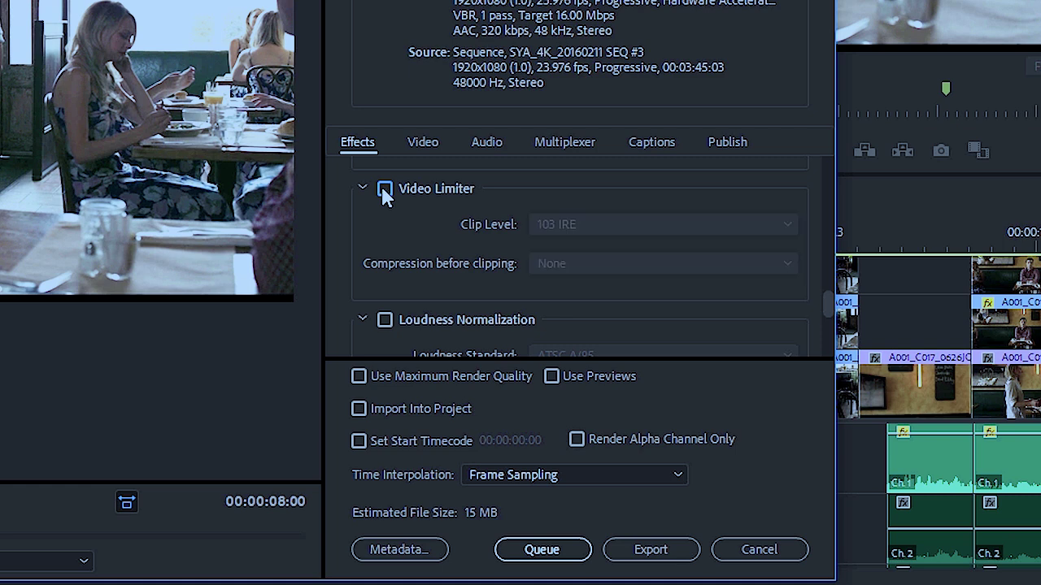
Try the Lumetri Look / LUT export effect by enabling it, browsing its looks, and disabling it again.
drag(825, 300, 829, 162)
click(390, 194)
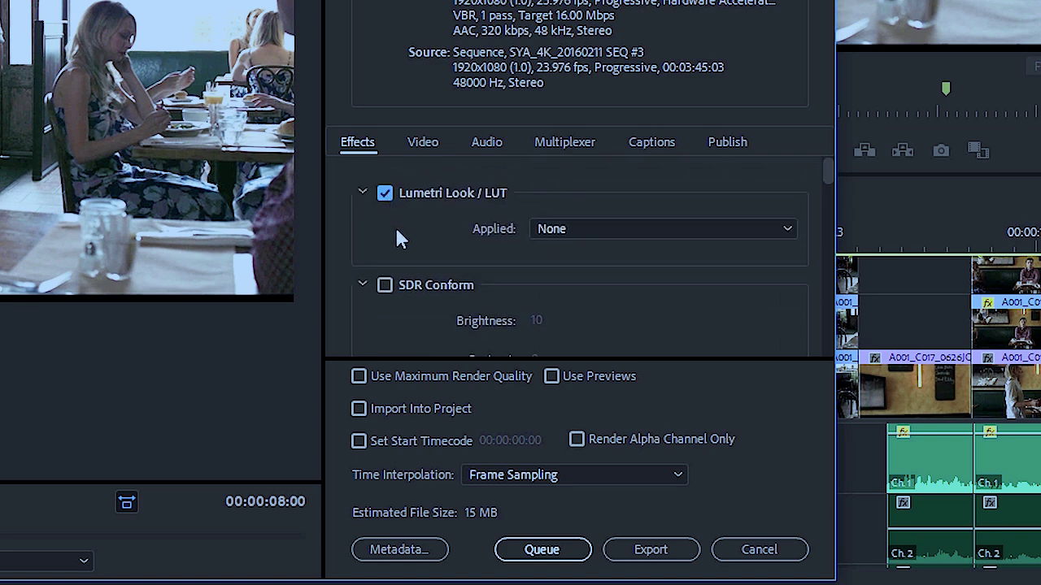
click(551, 231)
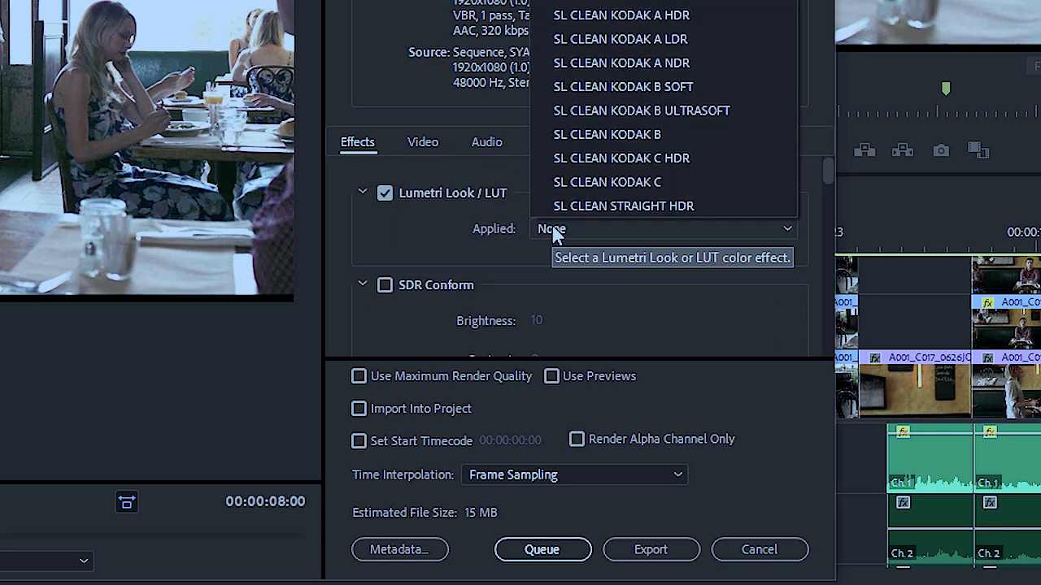
click(417, 227)
click(384, 193)
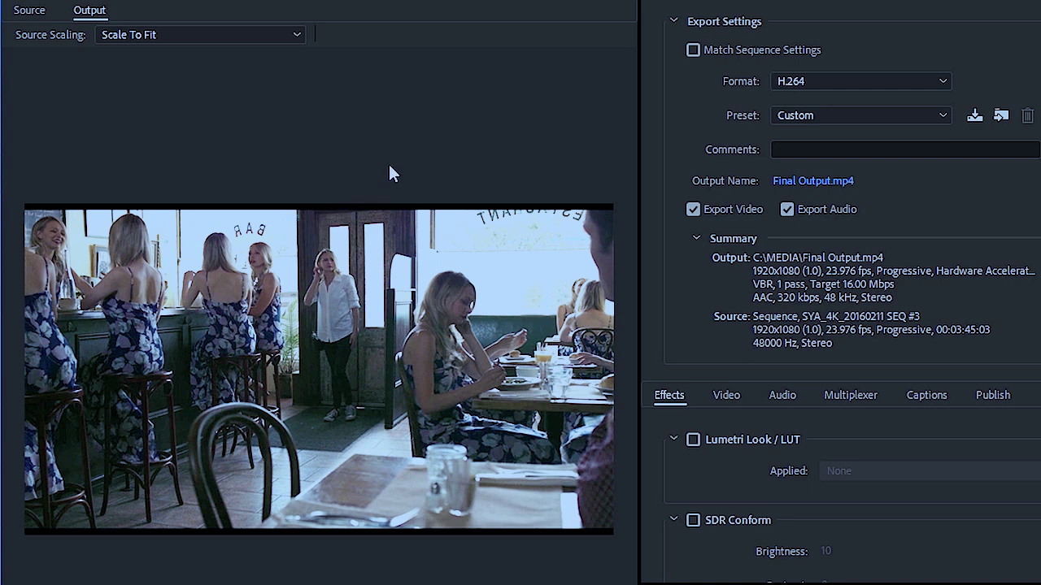
Crop the source video by 174 pixels at the top and 32 pixels at the bottom, and preview the output.
click(32, 13)
click(27, 39)
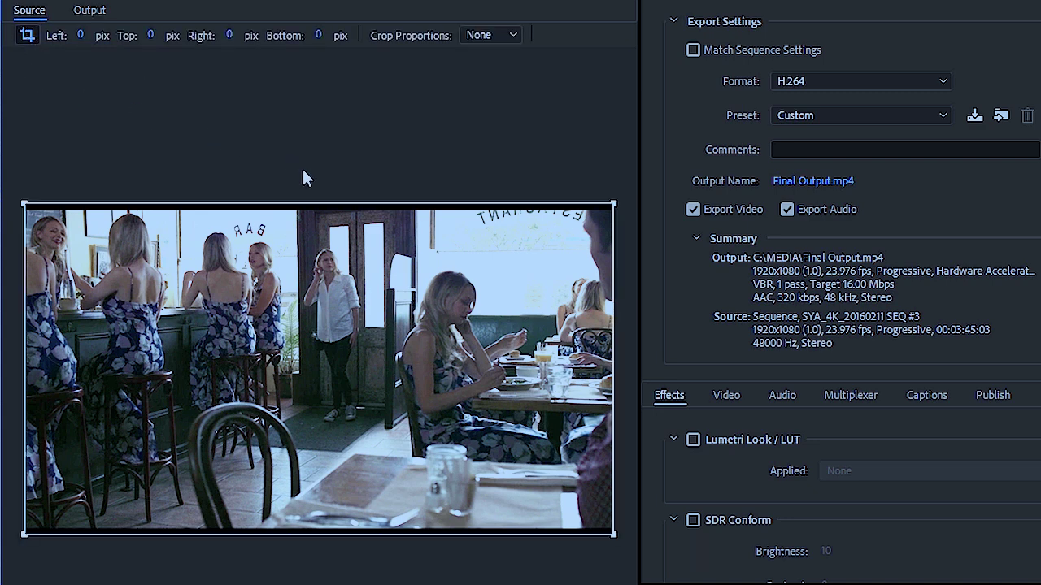
drag(320, 36, 335, 35)
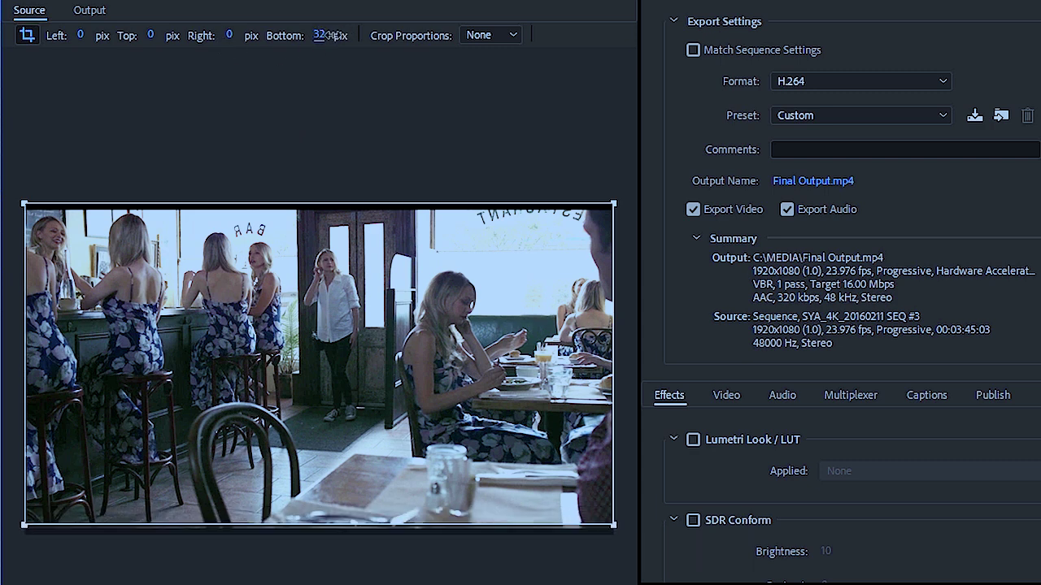
drag(314, 200, 302, 257)
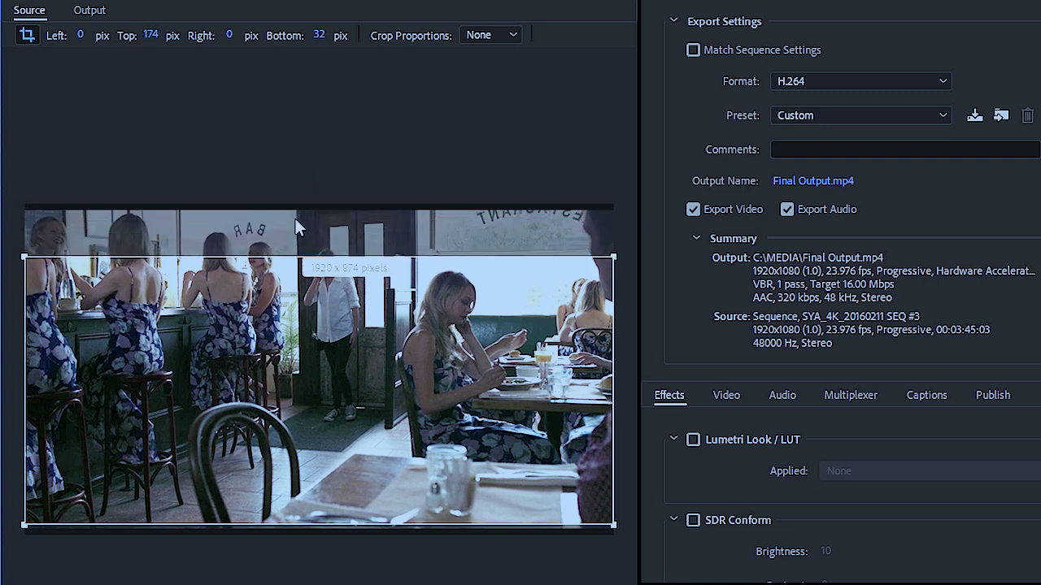
click(91, 11)
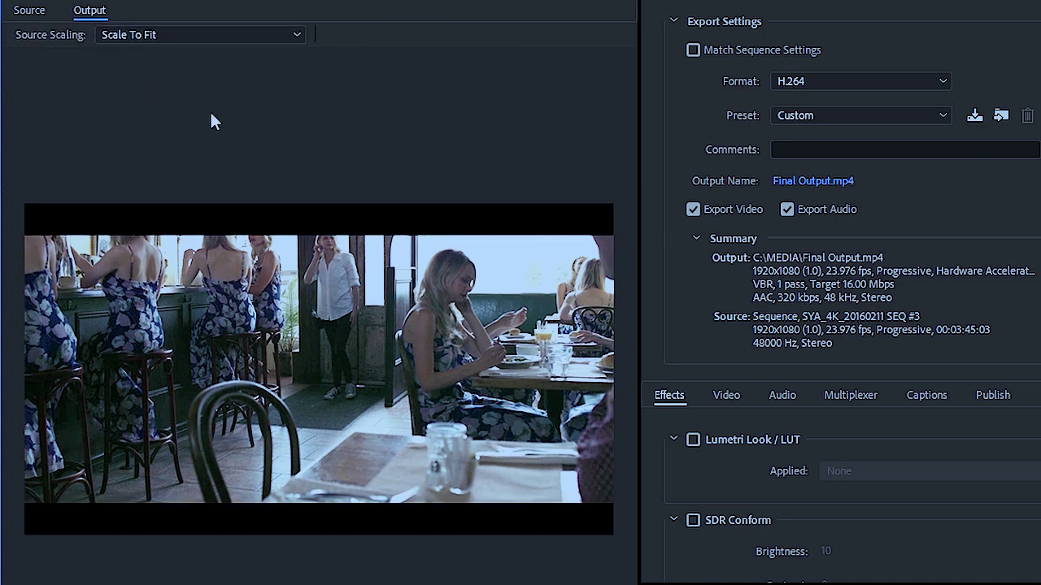
Try Scale To Fill and Stretch To Fill as source scaling, and settle on Scale To Fit With Black Borders.
click(150, 38)
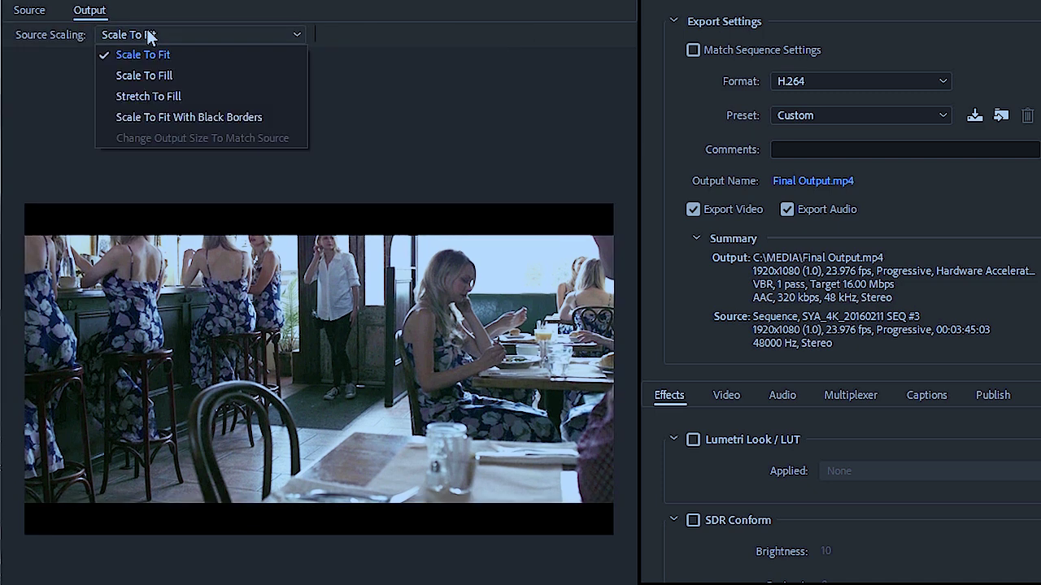
click(248, 74)
click(256, 36)
click(218, 91)
click(272, 37)
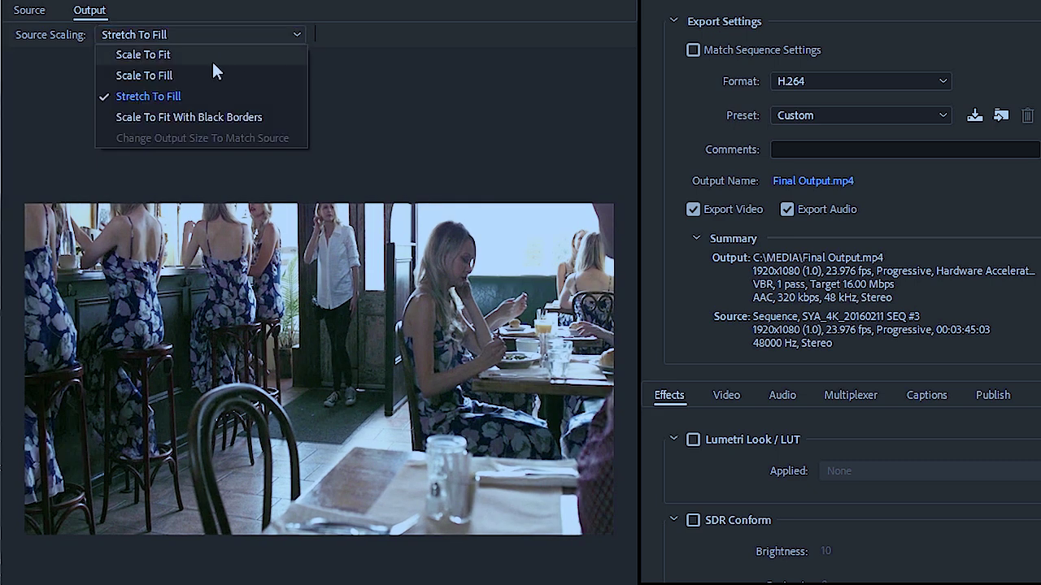
click(228, 119)
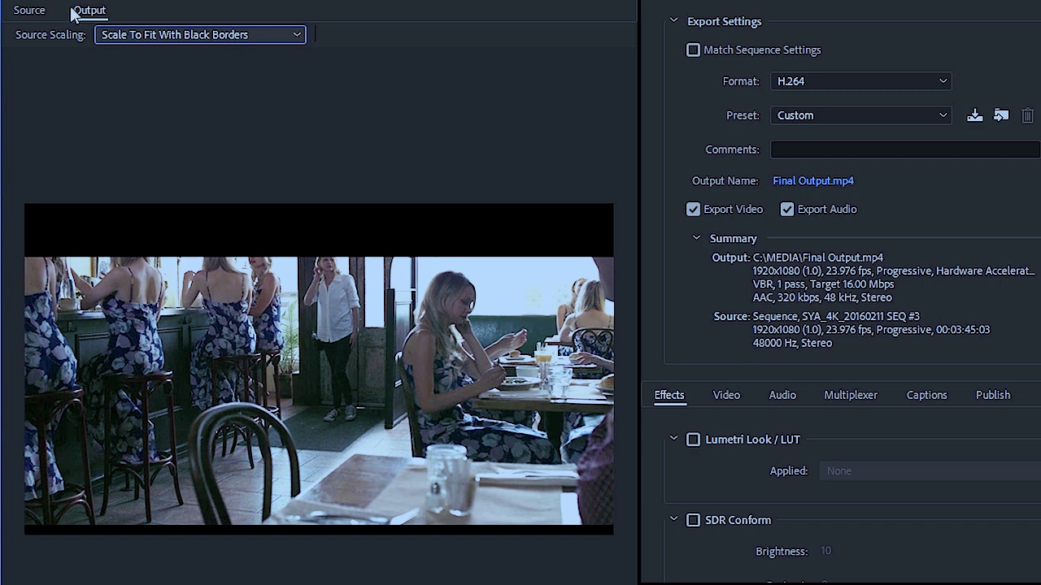
Turn off the source video cropping and return to the output preview.
click(37, 9)
click(27, 37)
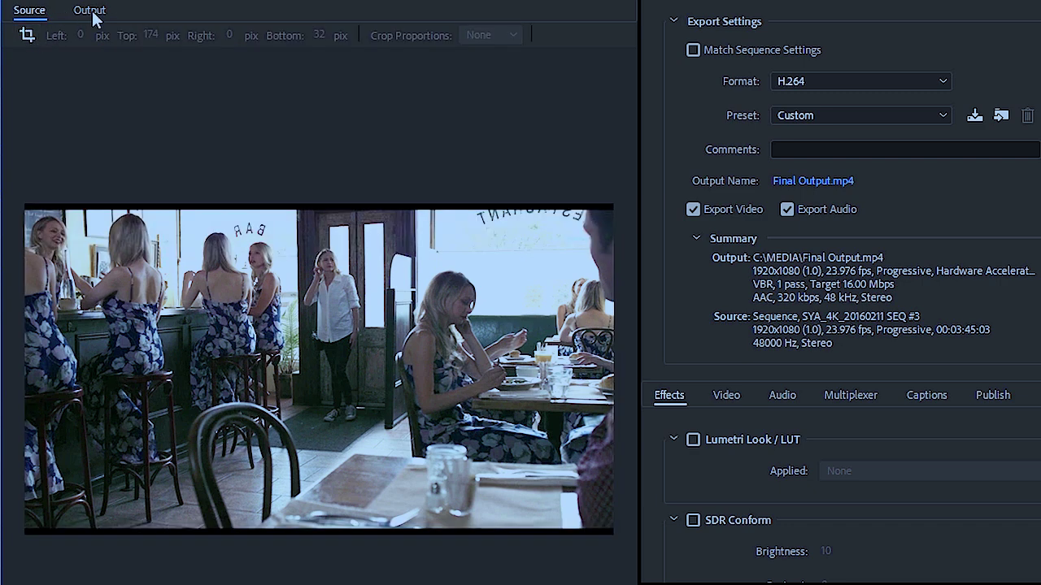
click(90, 11)
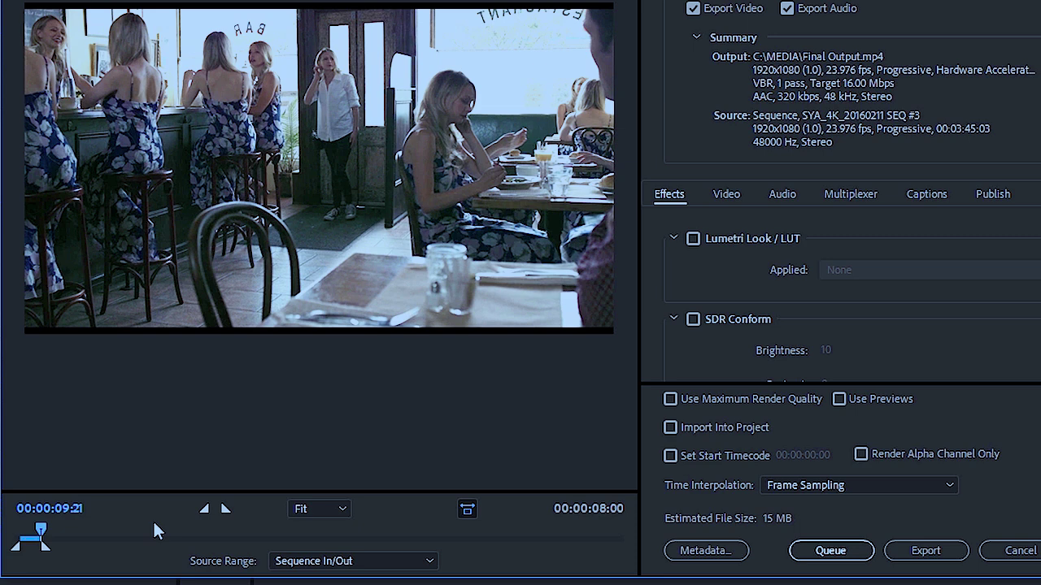
Try a custom export range by moving its in and out points, and set the source range to Entire Sequence.
drag(45, 551, 162, 558)
mouse_move(18, 548)
mouse_down()
mouse_move(58, 551)
mouse_move(30, 552)
mouse_up()
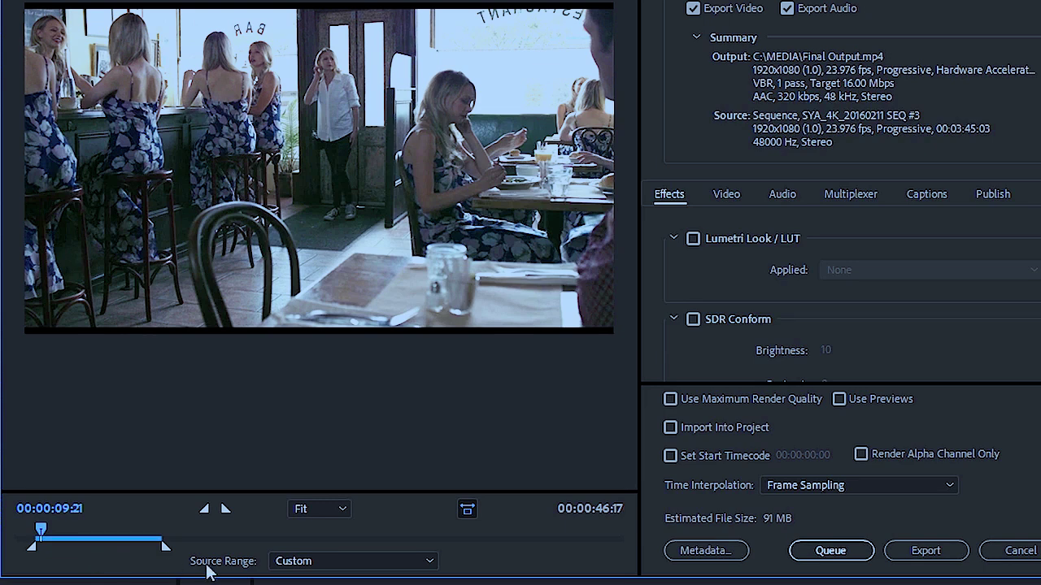
click(367, 561)
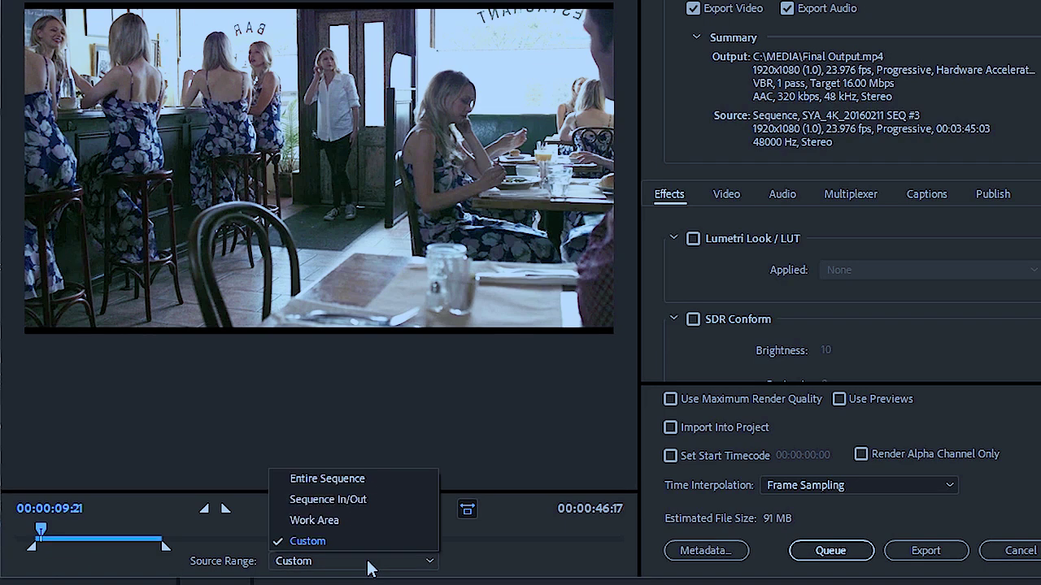
click(377, 480)
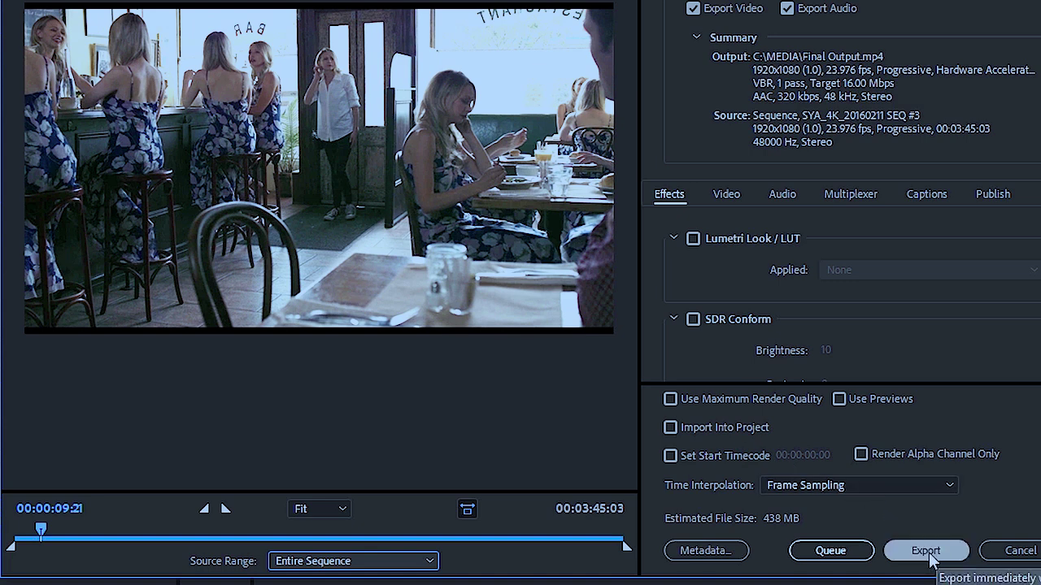
Enable Import Into Project and export the sequence immediately.
click(865, 559)
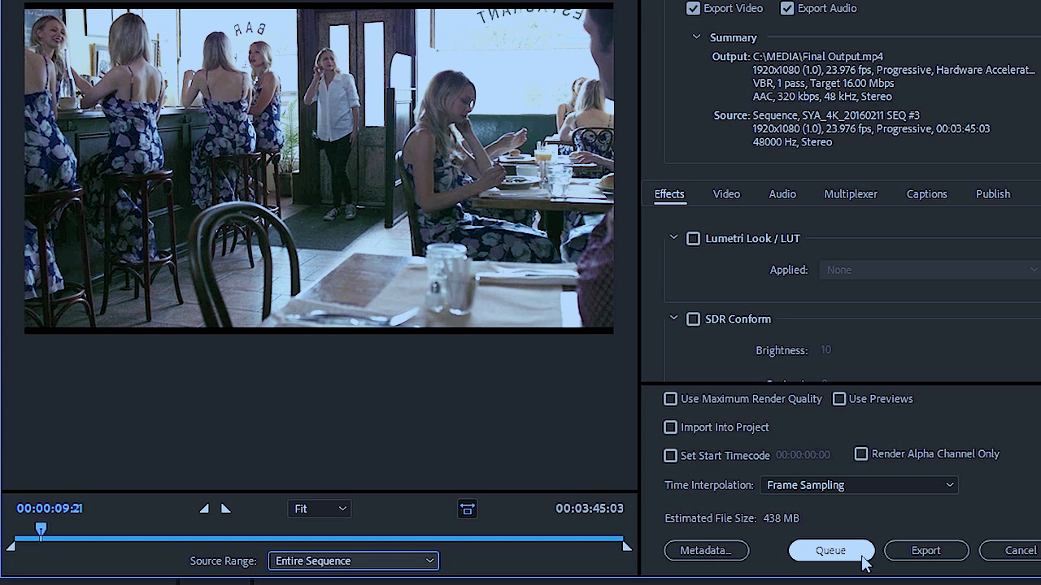
click(862, 560)
click(669, 428)
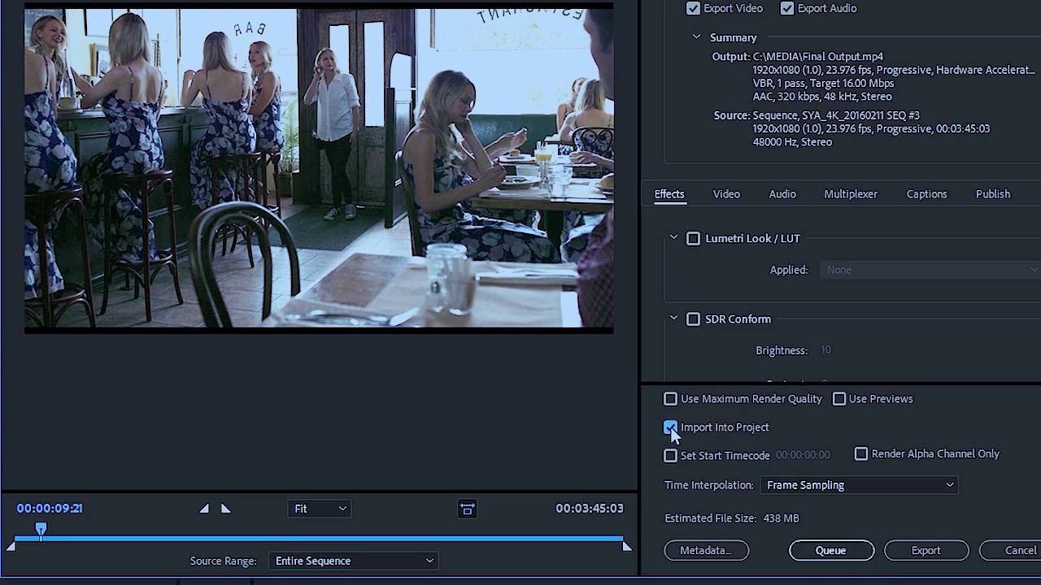
click(946, 554)
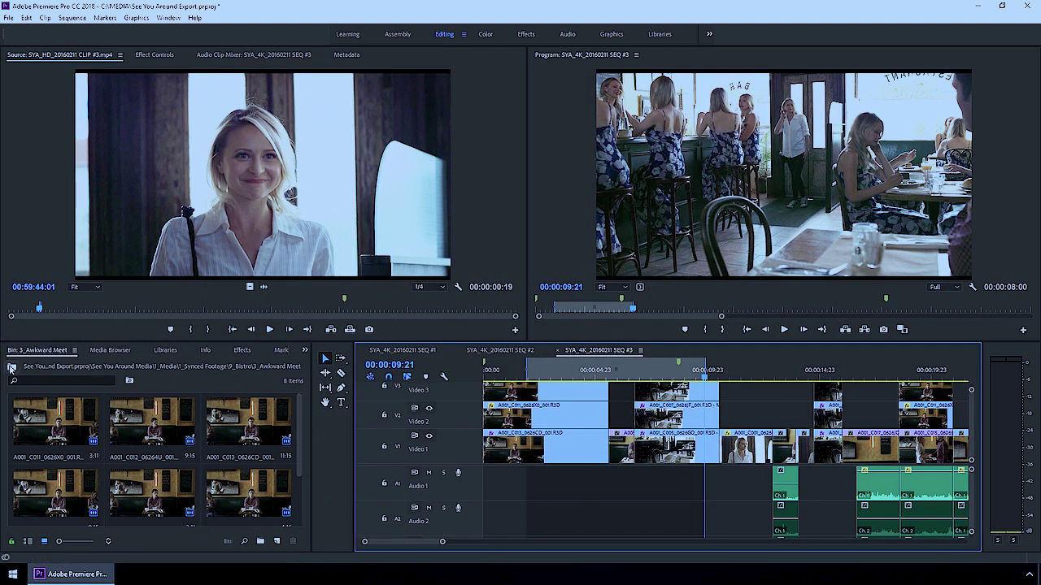
Navigate from the 3_Awkward Meet bin up to the top level of the project.
click(12, 367)
click(12, 367)
click(11, 367)
click(11, 366)
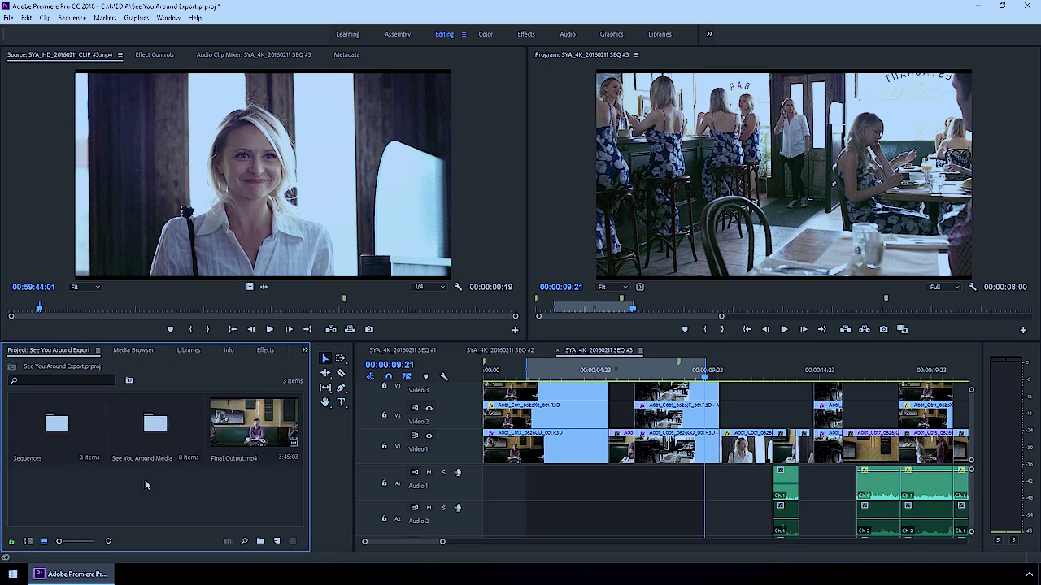
Open Final Output.mp4 in the Source Monitor and reveal its file in Explorer.
click(238, 431)
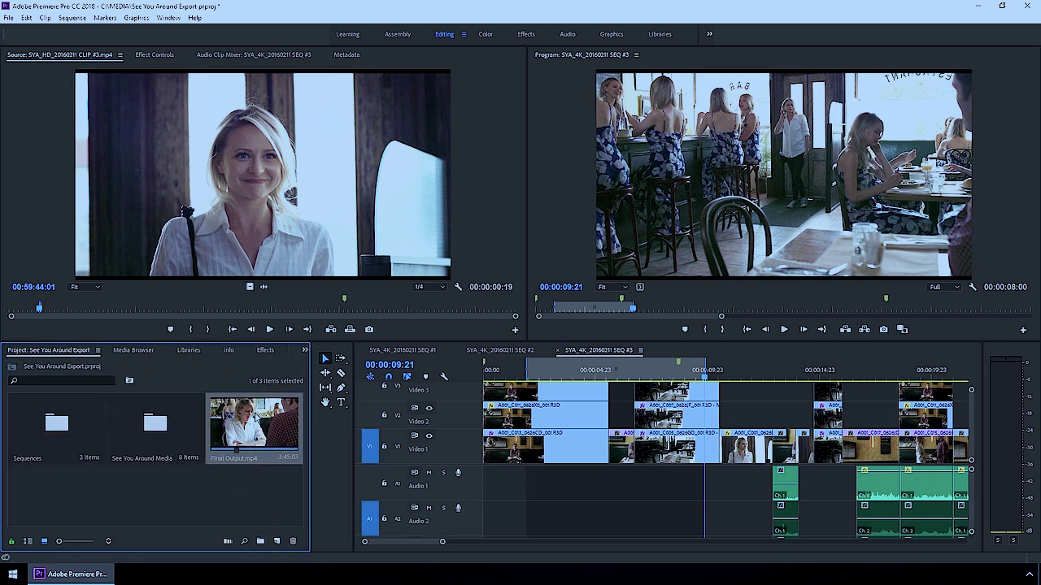
double_click(254, 416)
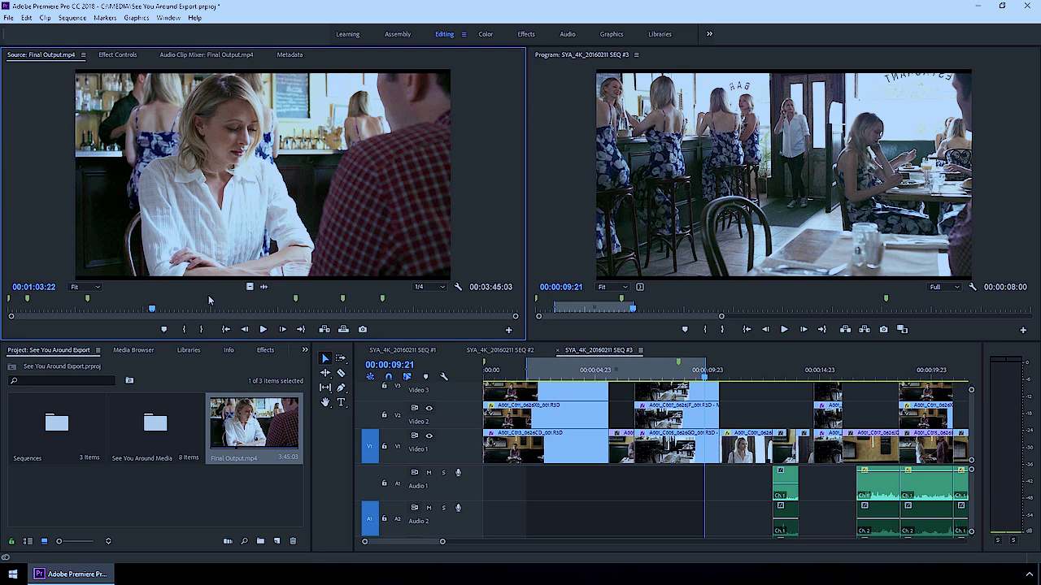
right_click(231, 414)
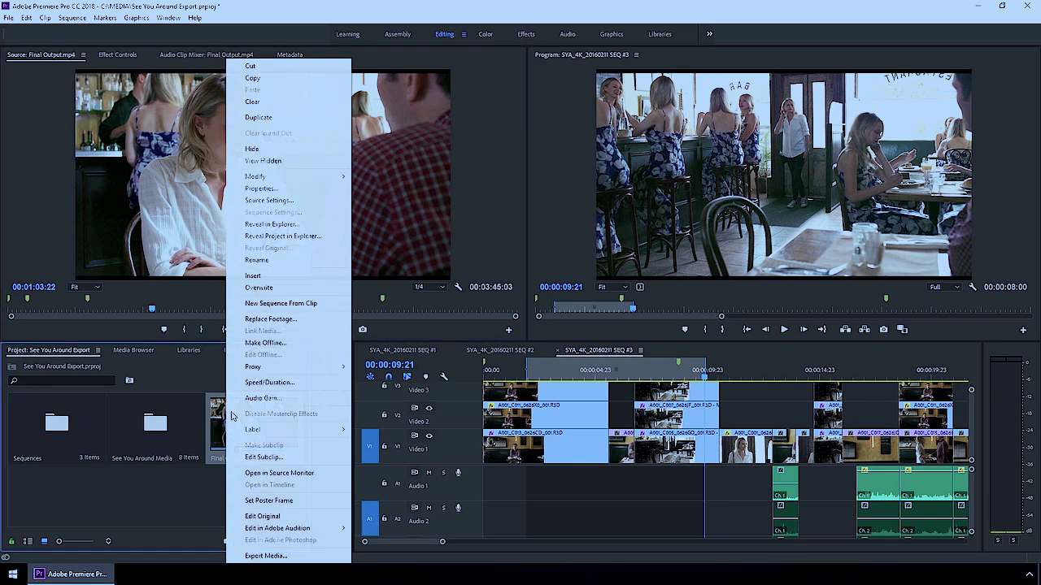
click(308, 227)
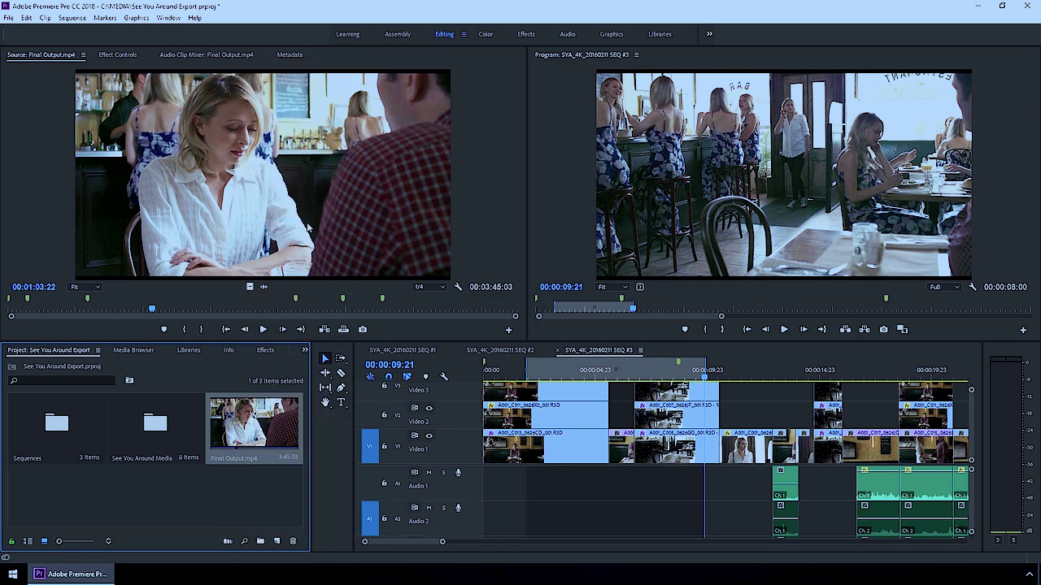